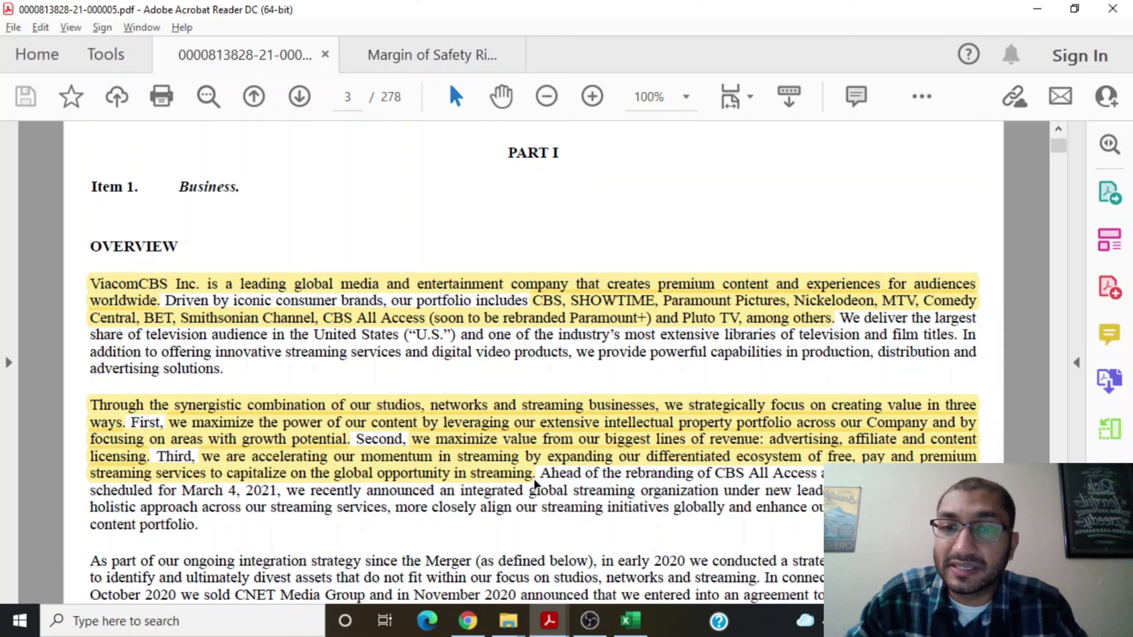
Review the business segments on page 3 and the segment revenue table on page 142 of the ViacomCBS annual report.
scroll(539, 484, down, 10)
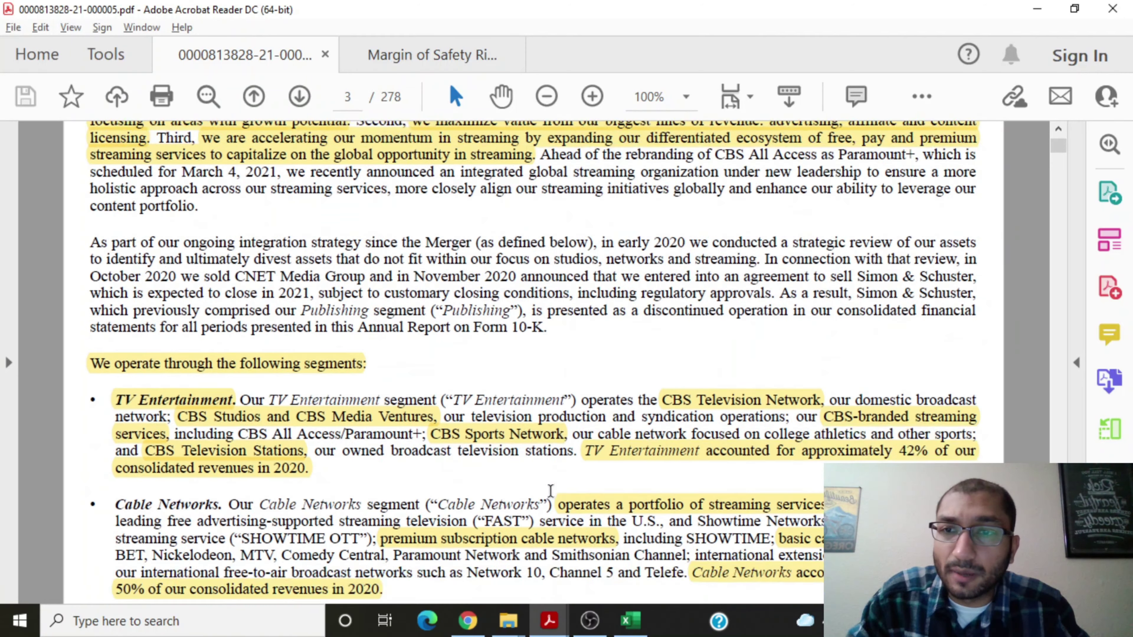
scroll(551, 490, down, 2)
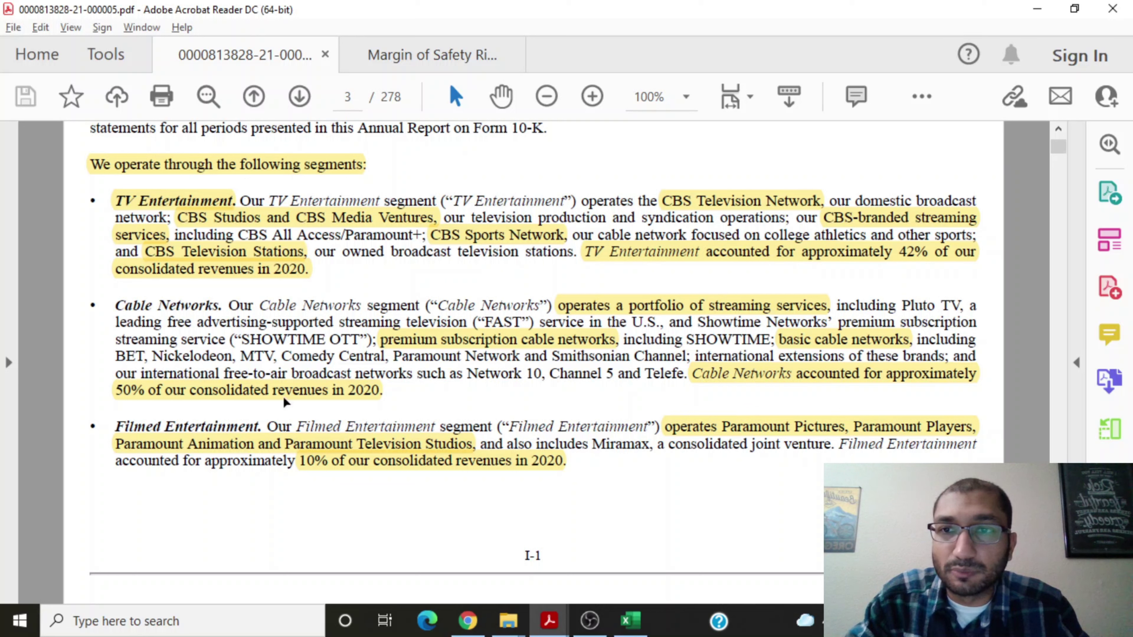
click(352, 96)
text(142)
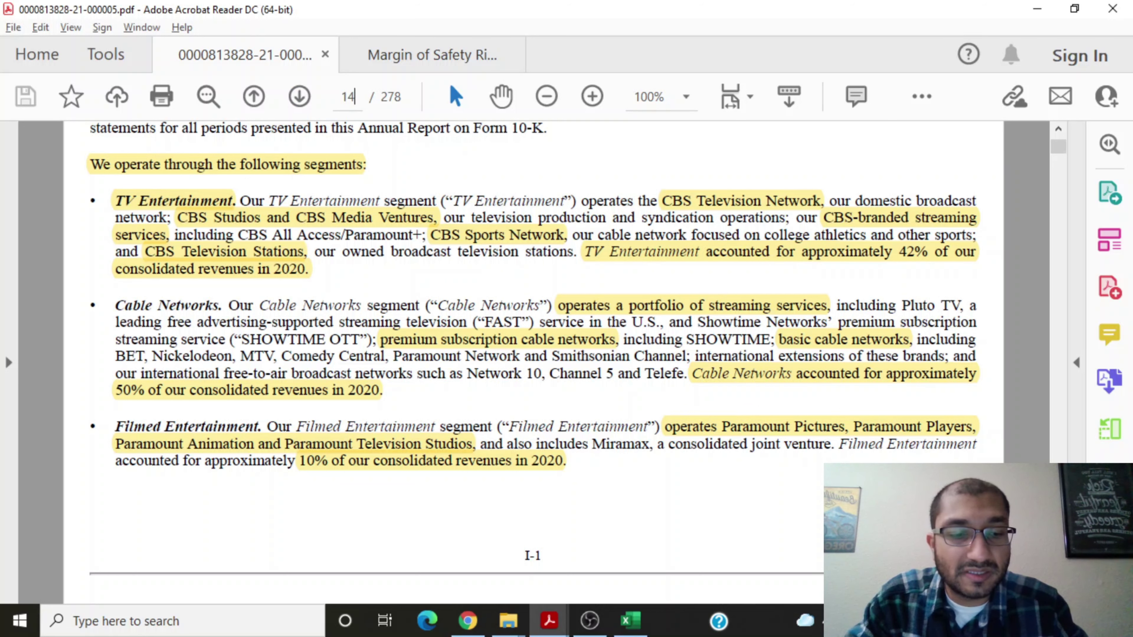
key(Return)
scroll(397, 364, down, 1)
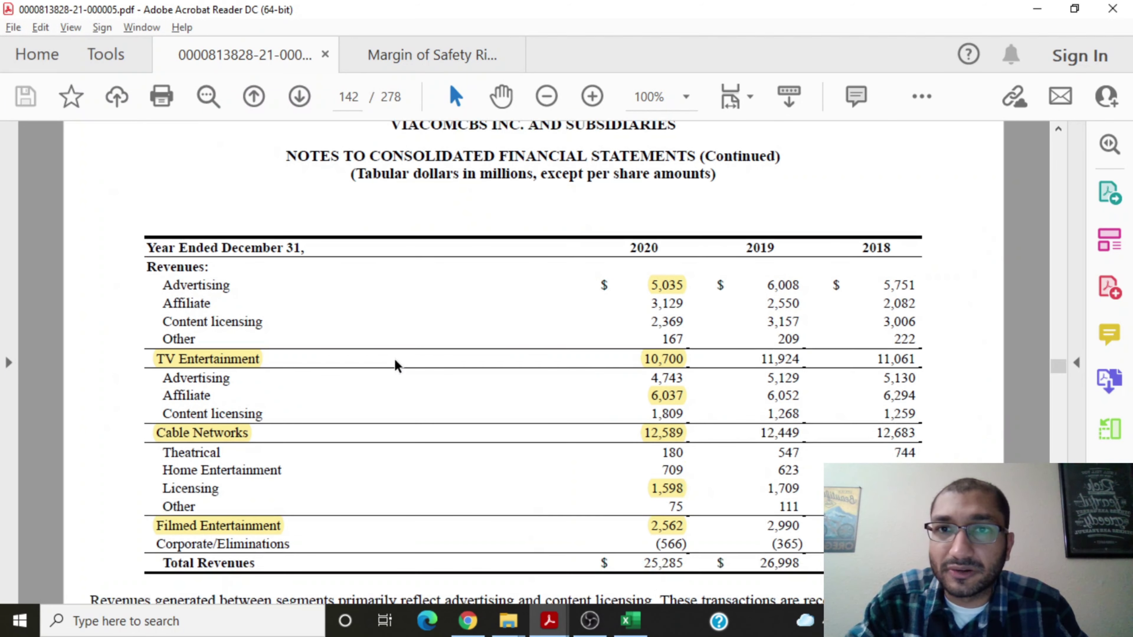
scroll(397, 364, down, 2)
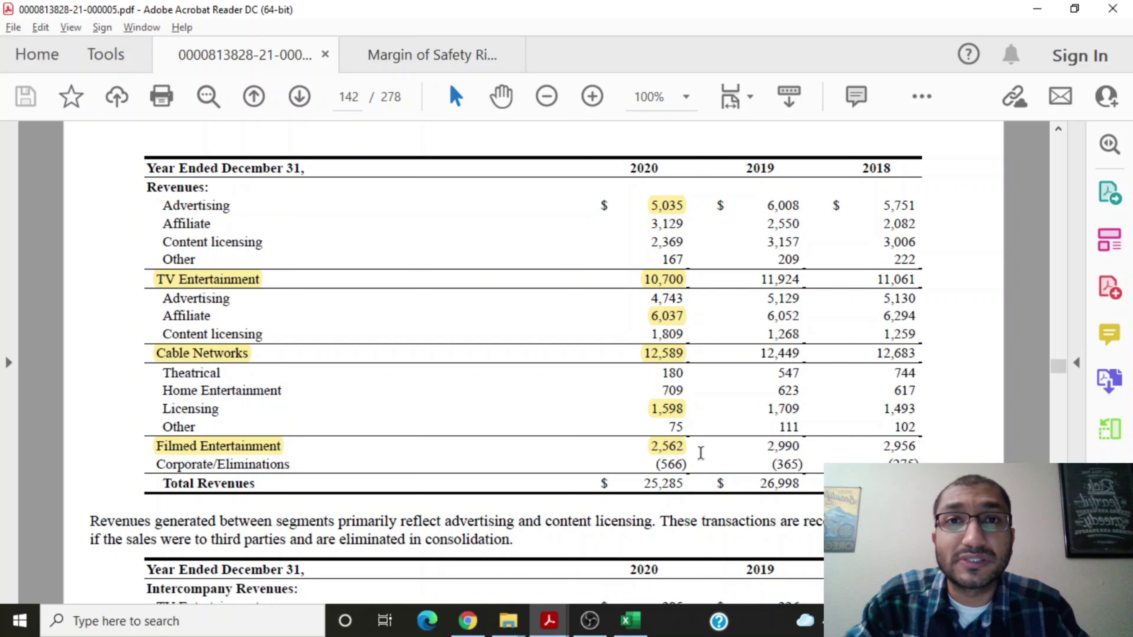
Switch to Chrome and view the Financials table in ViacomCBS's Key Ratios on Morningstar.
key(alt+Tab)
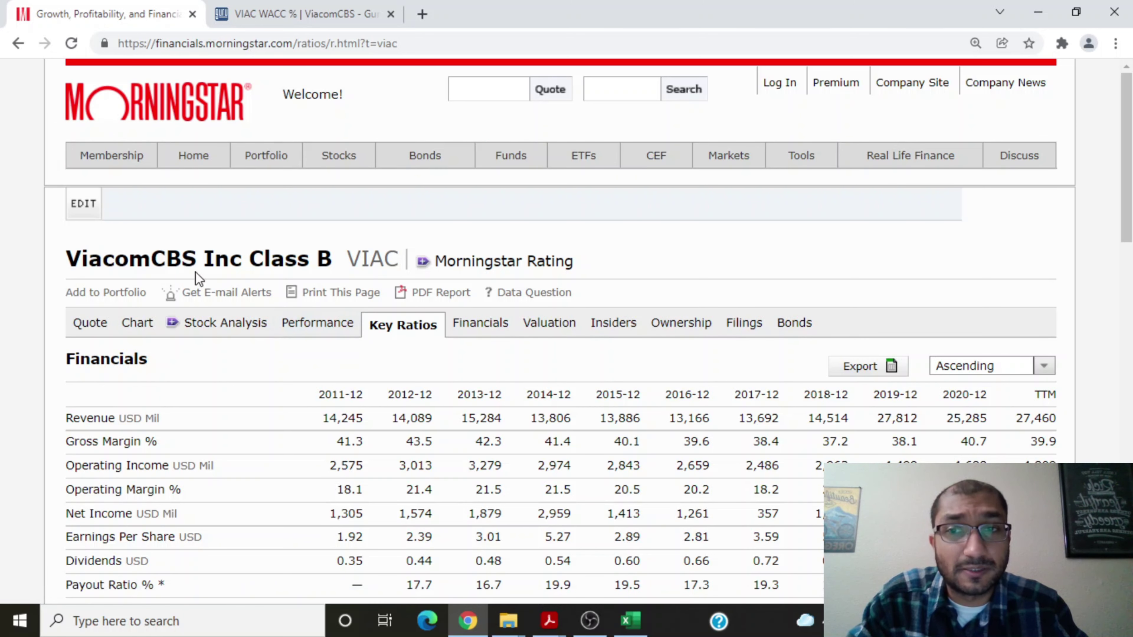
click(403, 325)
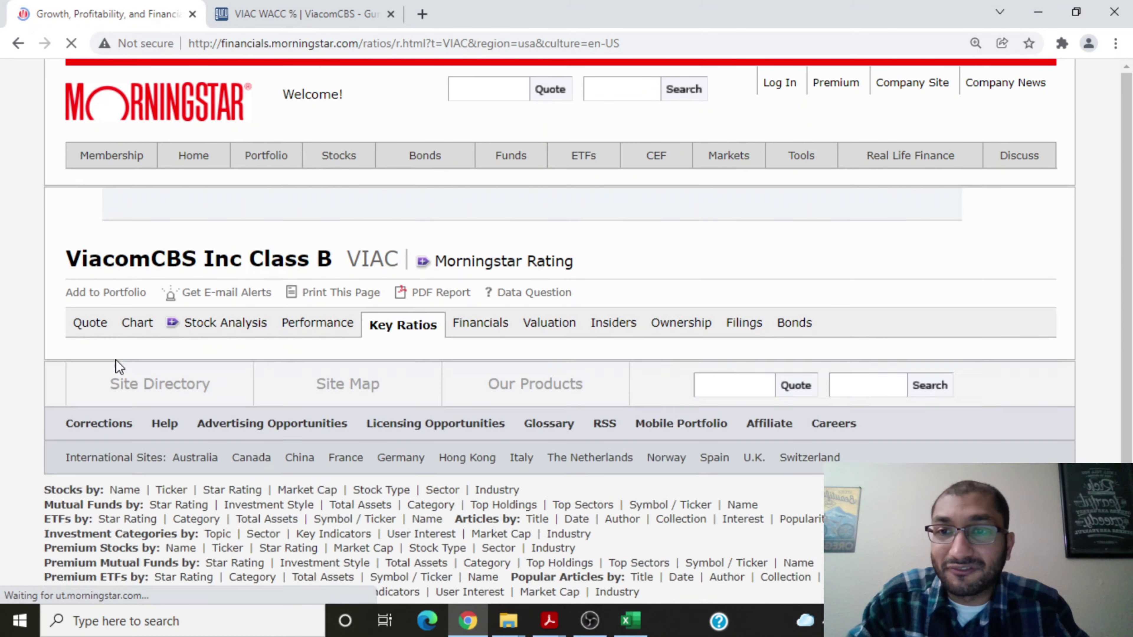
scroll(119, 360, down, 4)
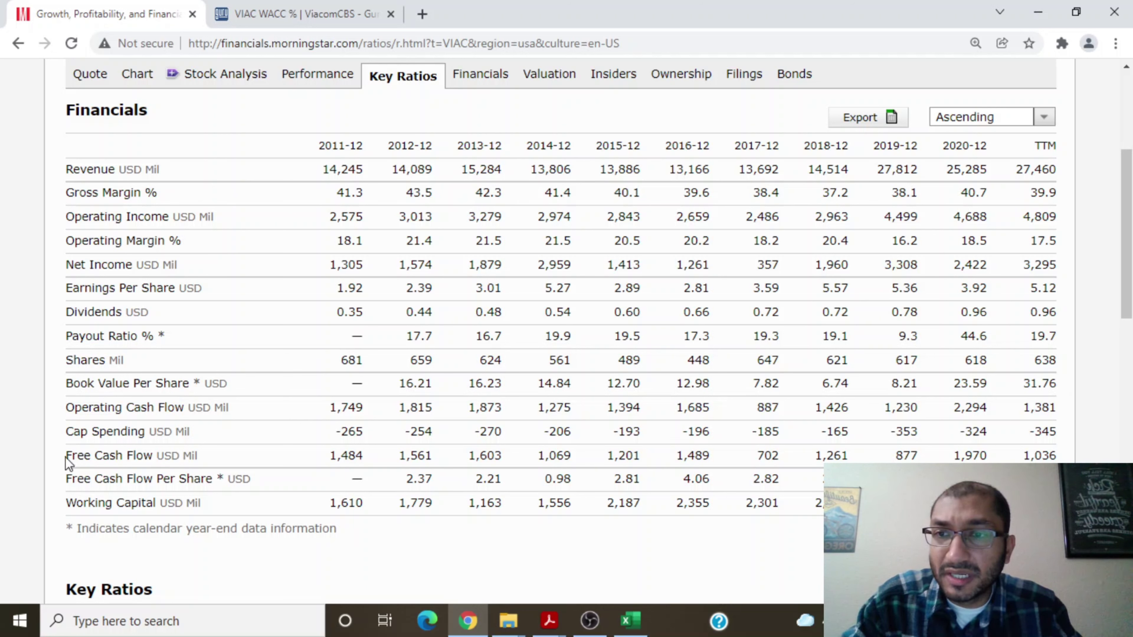
Highlight the Free Cash Flow, Cap Spending and Operating Cash Flow rows in the Financials table while examining them.
drag(65, 455, 142, 451)
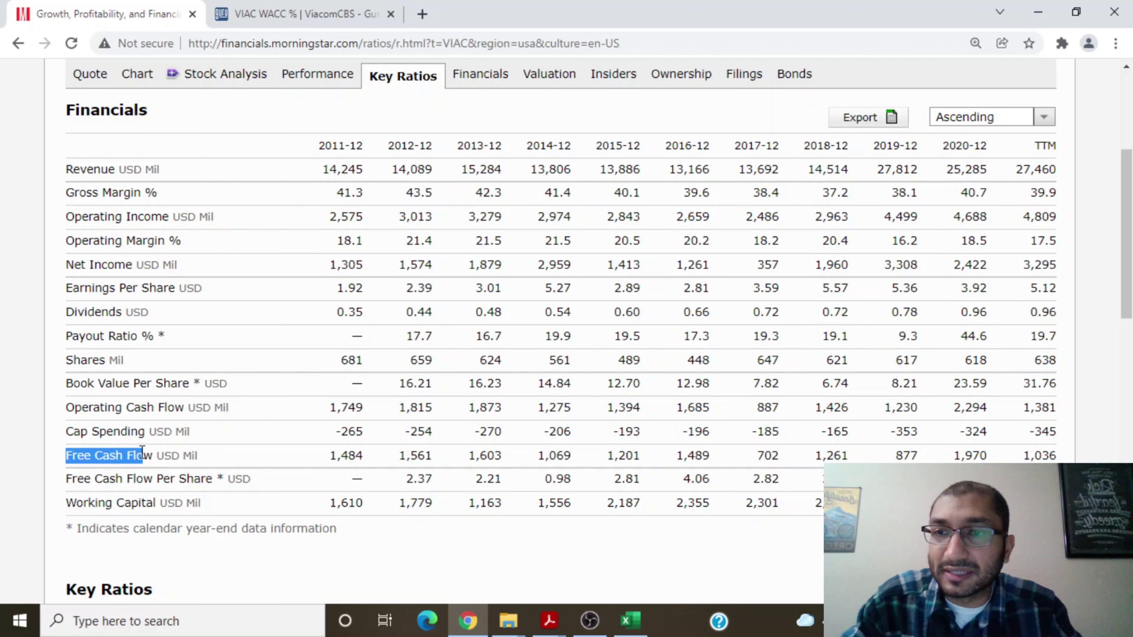
drag(72, 432, 139, 432)
drag(66, 409, 364, 422)
click(308, 120)
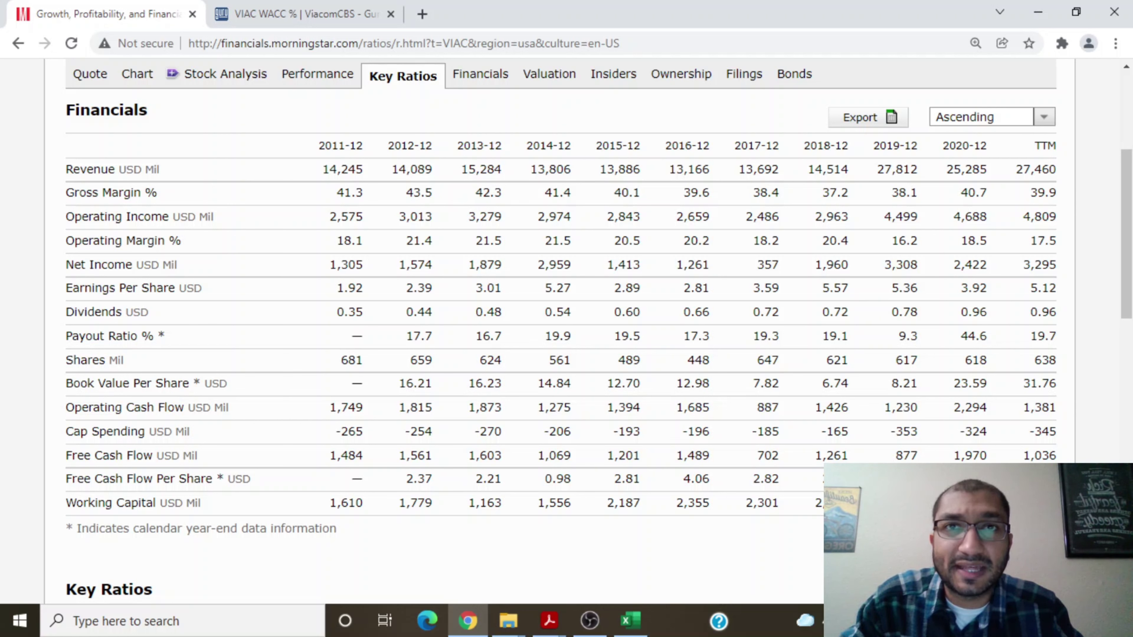
Examine the profitability ratios, highlighting Return on Equity, and compare Return on Invested Capital with the WACC on GuruFocus.
scroll(566, 330, down, 5)
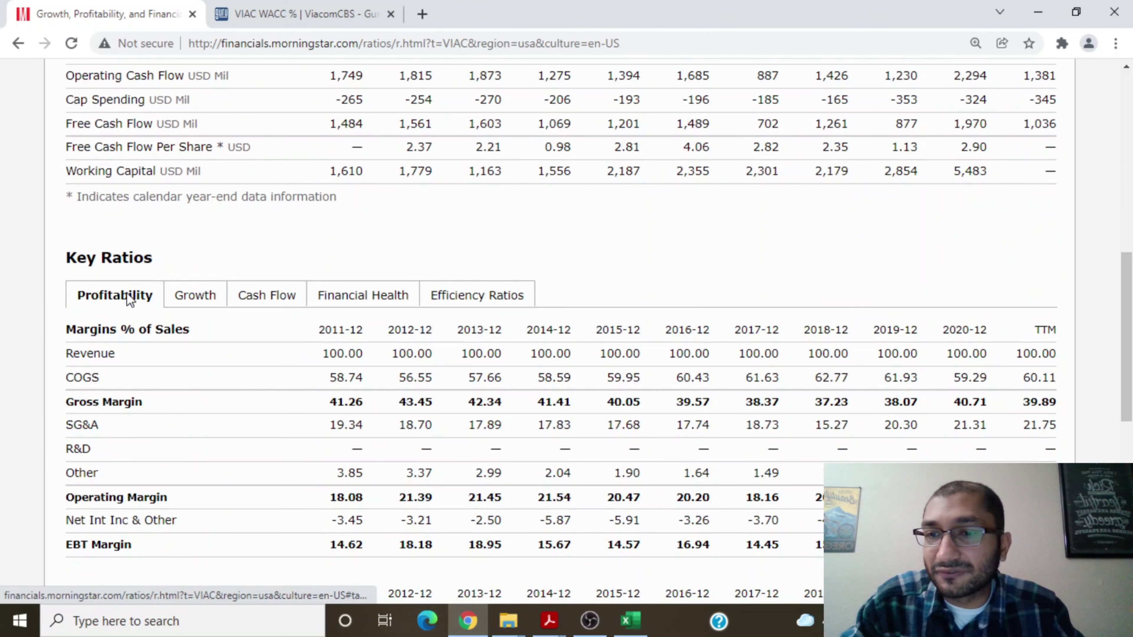
scroll(114, 312, down, 3)
scroll(109, 330, down, 3)
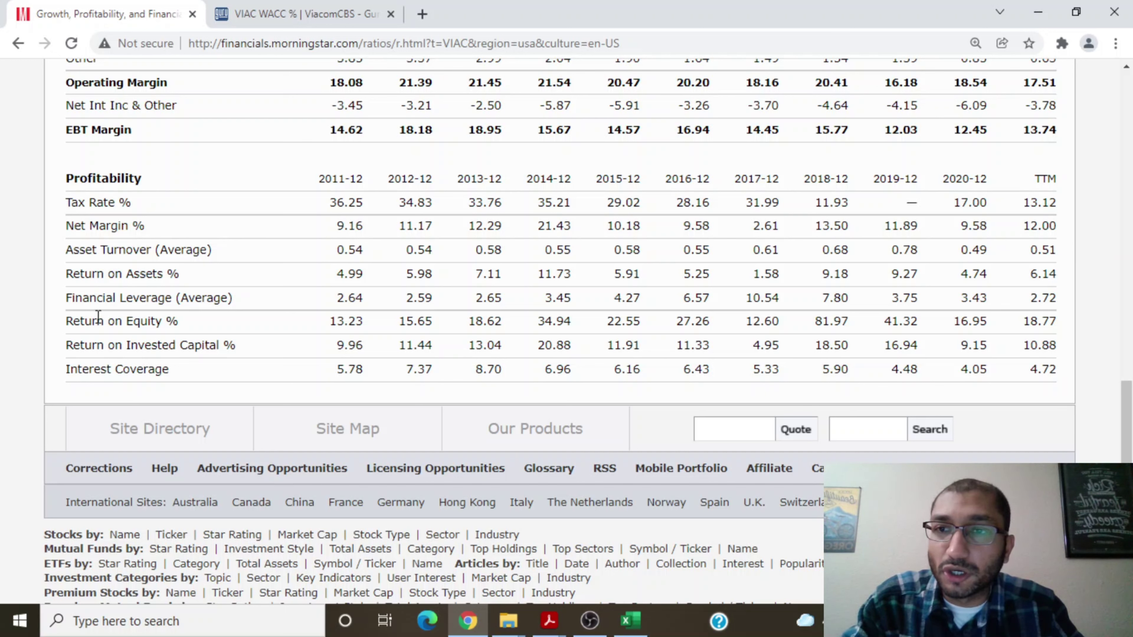
drag(154, 321, 170, 321)
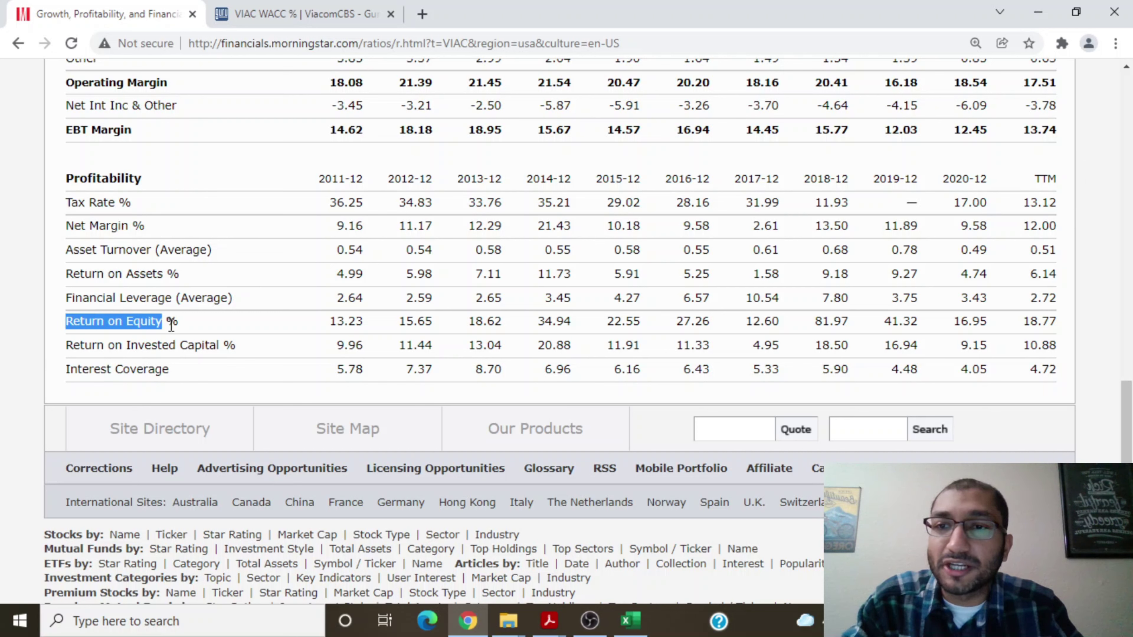
click(192, 327)
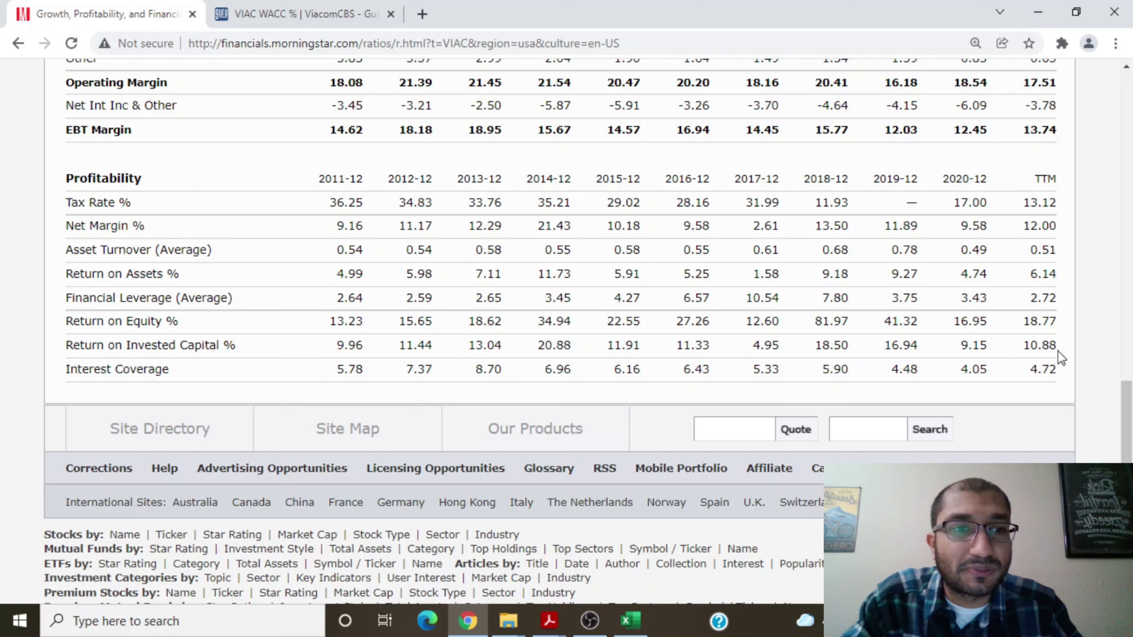
click(266, 11)
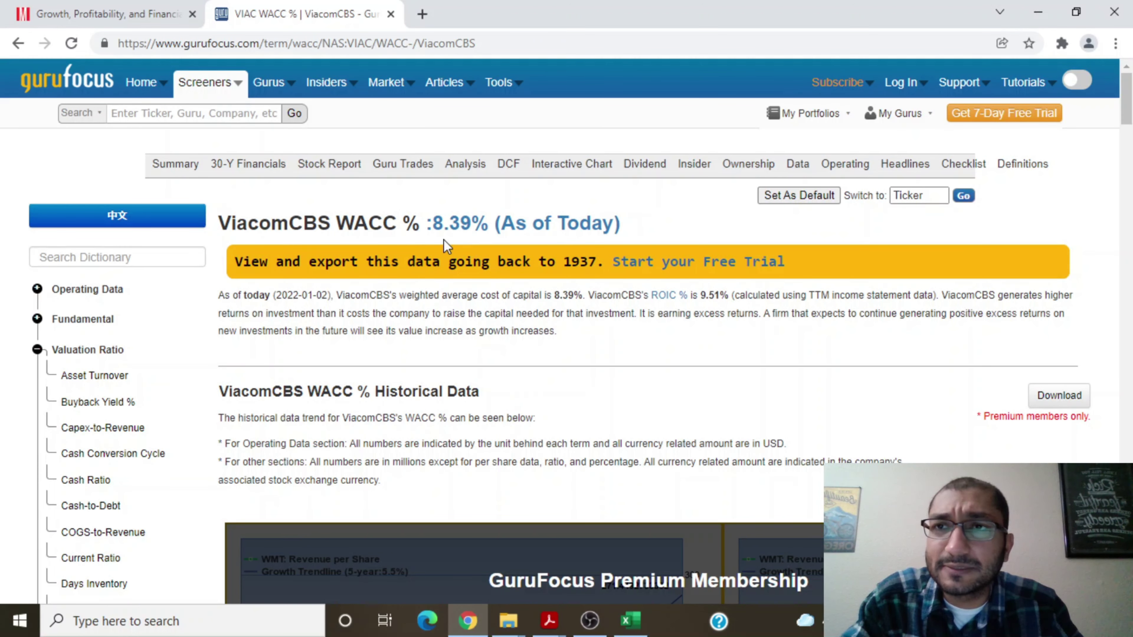
click(58, 10)
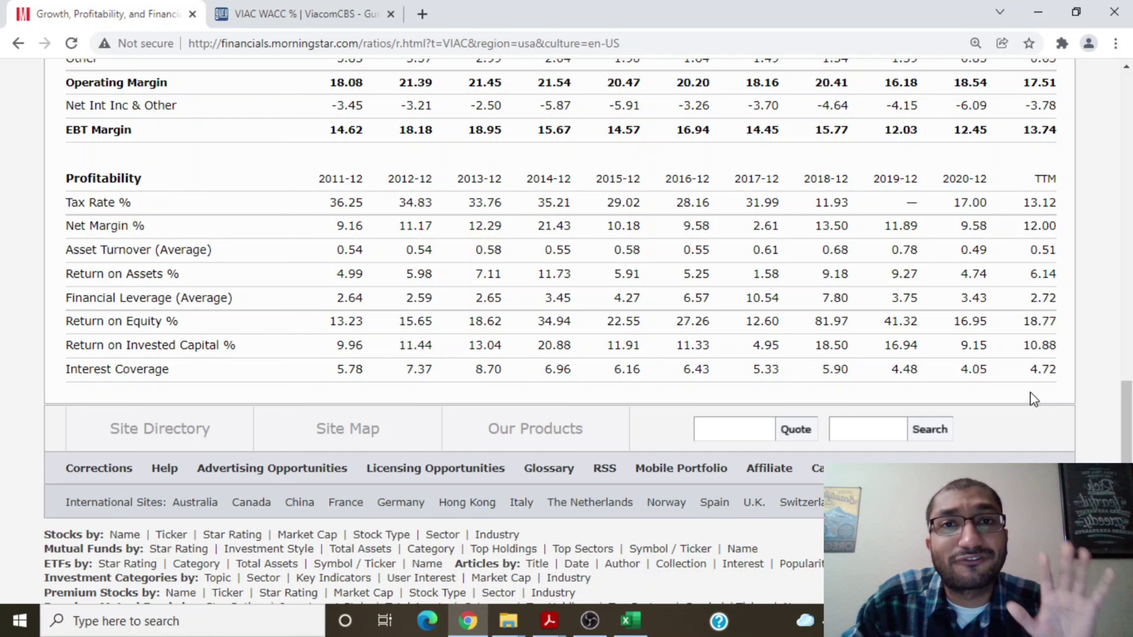
Review the Financial Health key ratios through the liquidity figures, and view the Efficiency Ratios.
scroll(928, 385, up, 5)
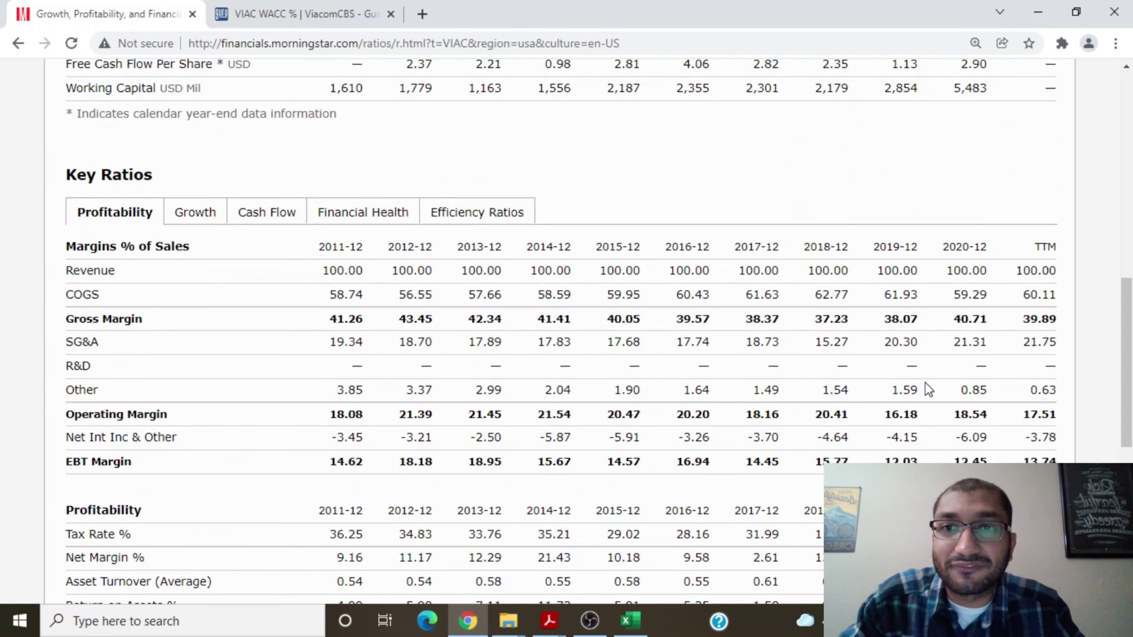
click(377, 225)
scroll(407, 333, down, 5)
scroll(407, 332, down, 5)
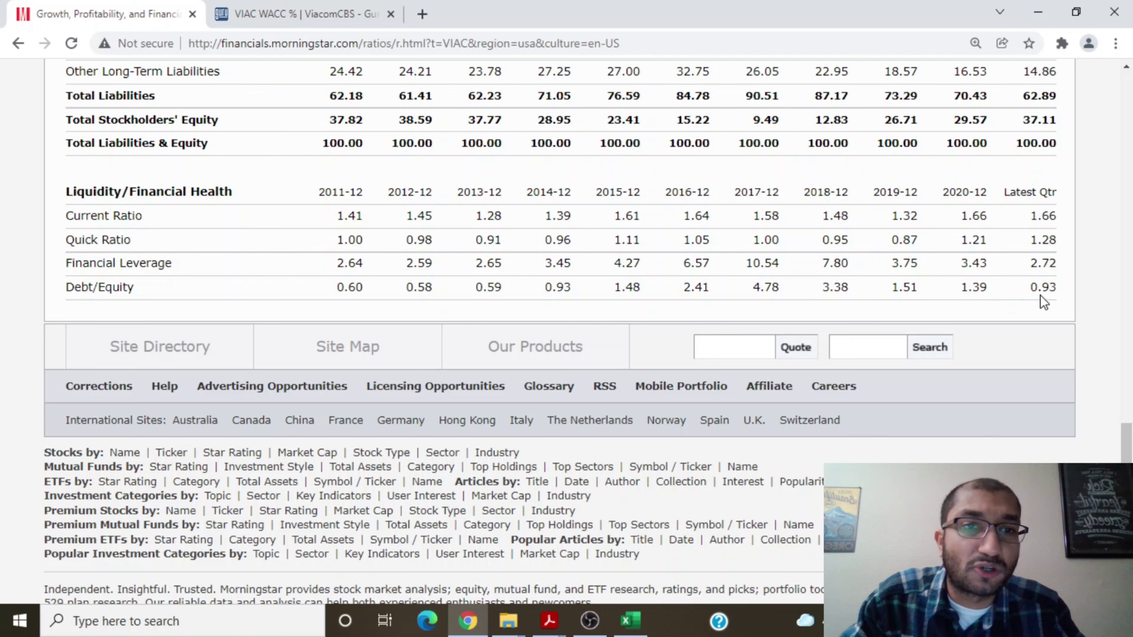
scroll(1042, 302, up, 10)
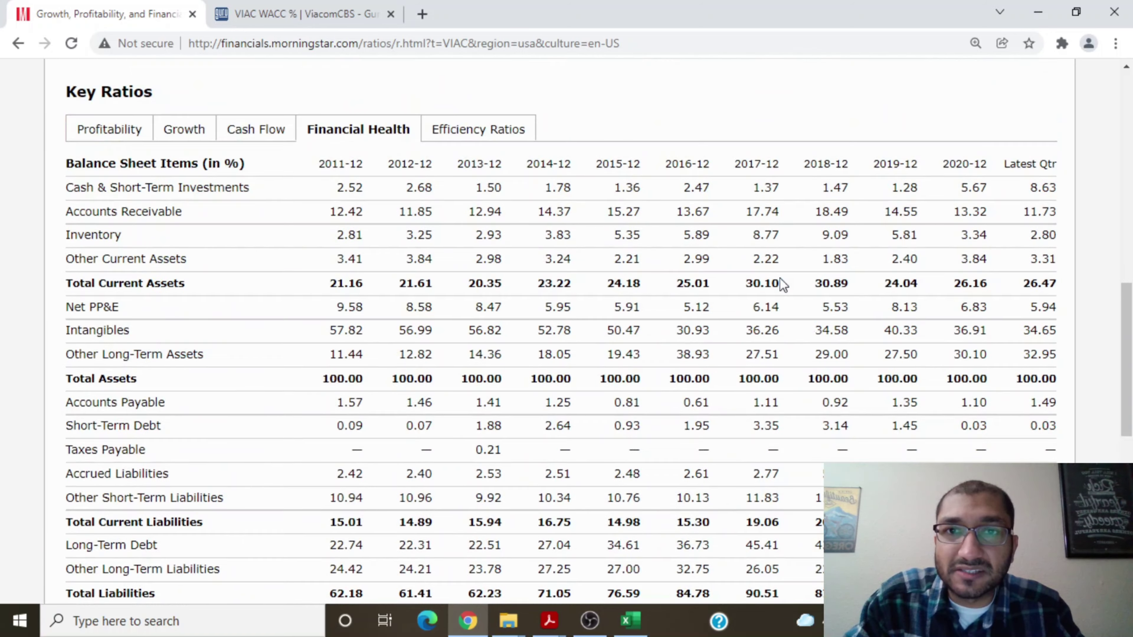
click(481, 130)
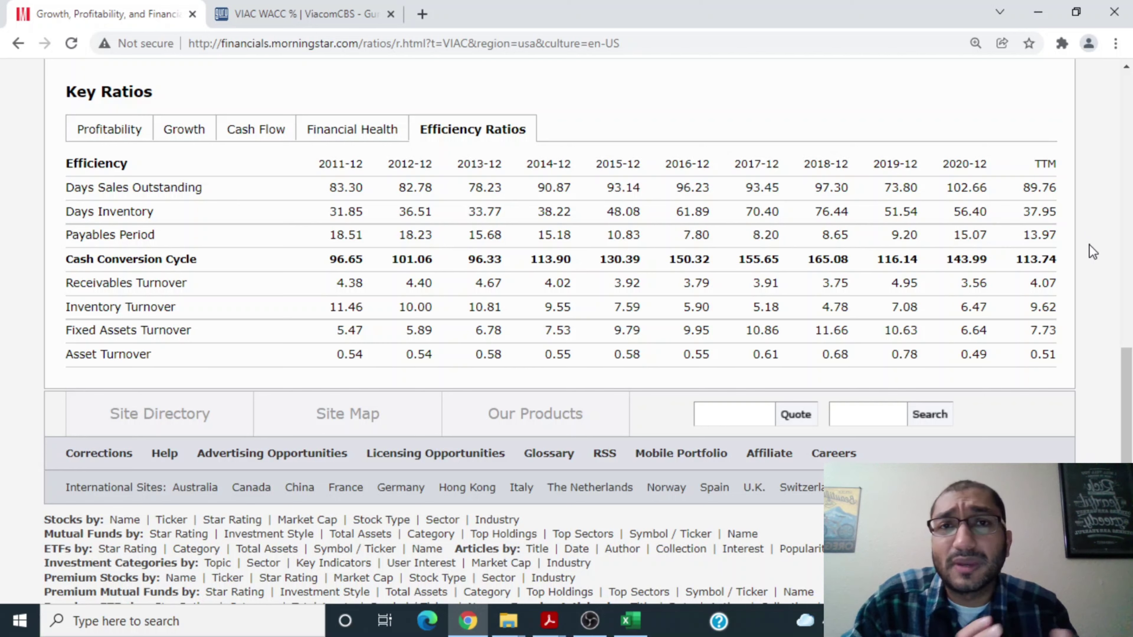
Open ViacomCBS's Valuation page on Morningstar and examine its current and forward valuation ratios.
scroll(1088, 251, up, 10)
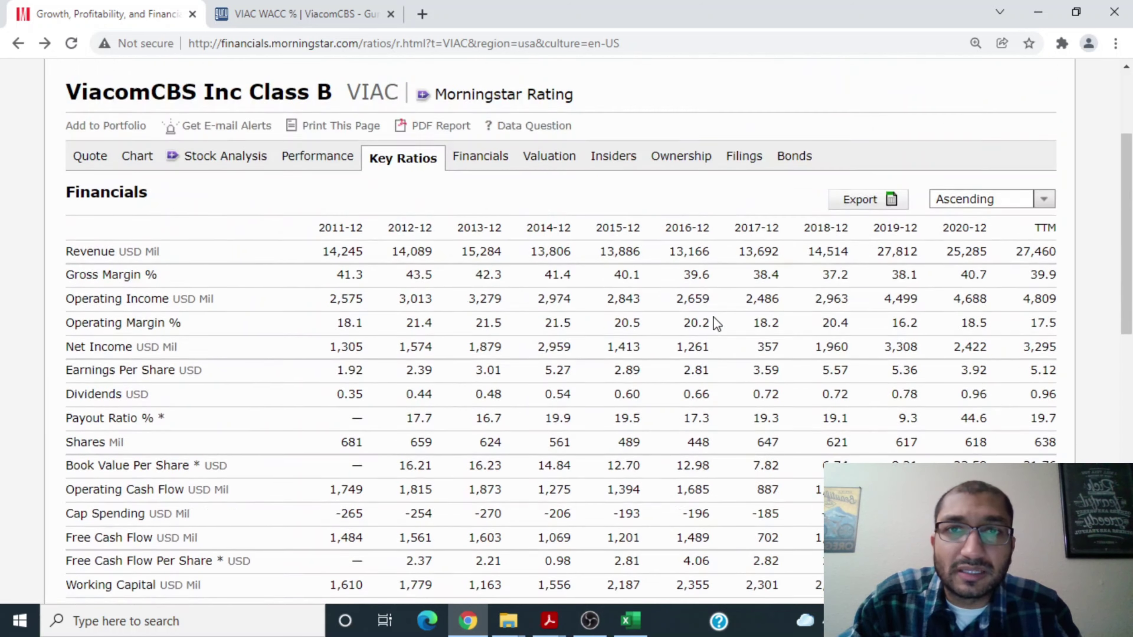
click(556, 221)
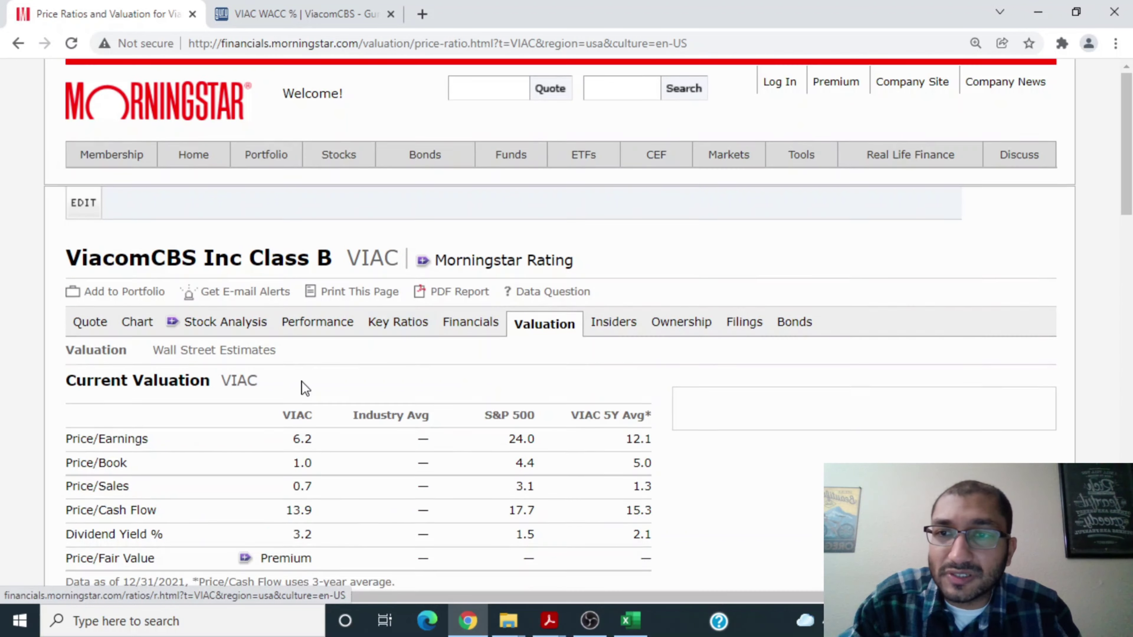
scroll(215, 237, down, 5)
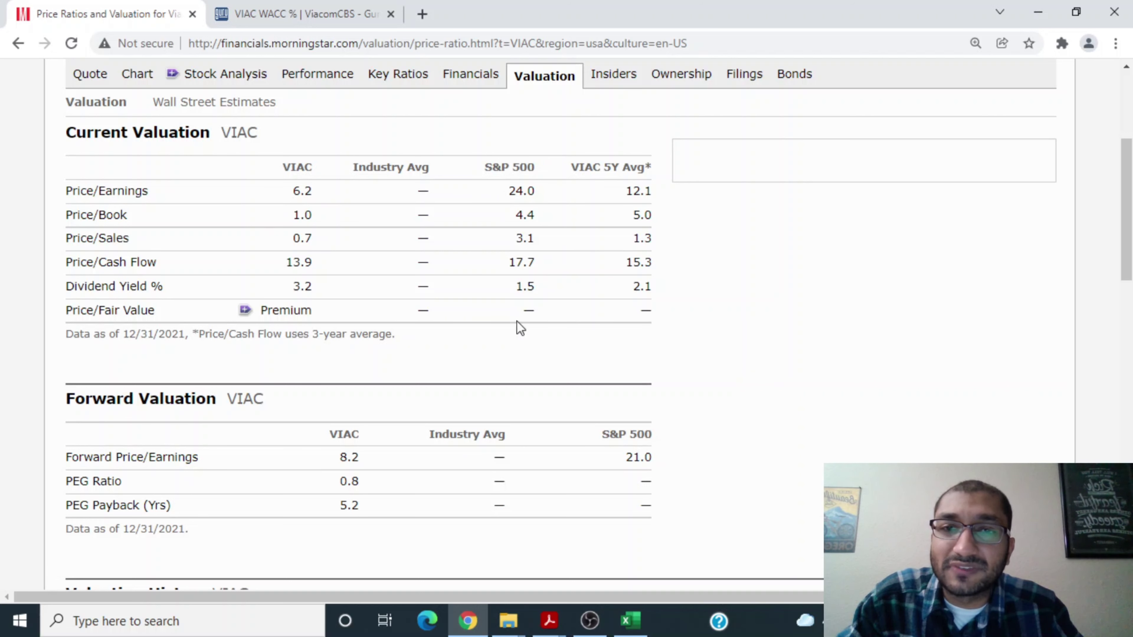
Switch to the Intrinsic Value workbook in Excel and check each valuation assumption, the intrinsic value and the stock price.
click(630, 620)
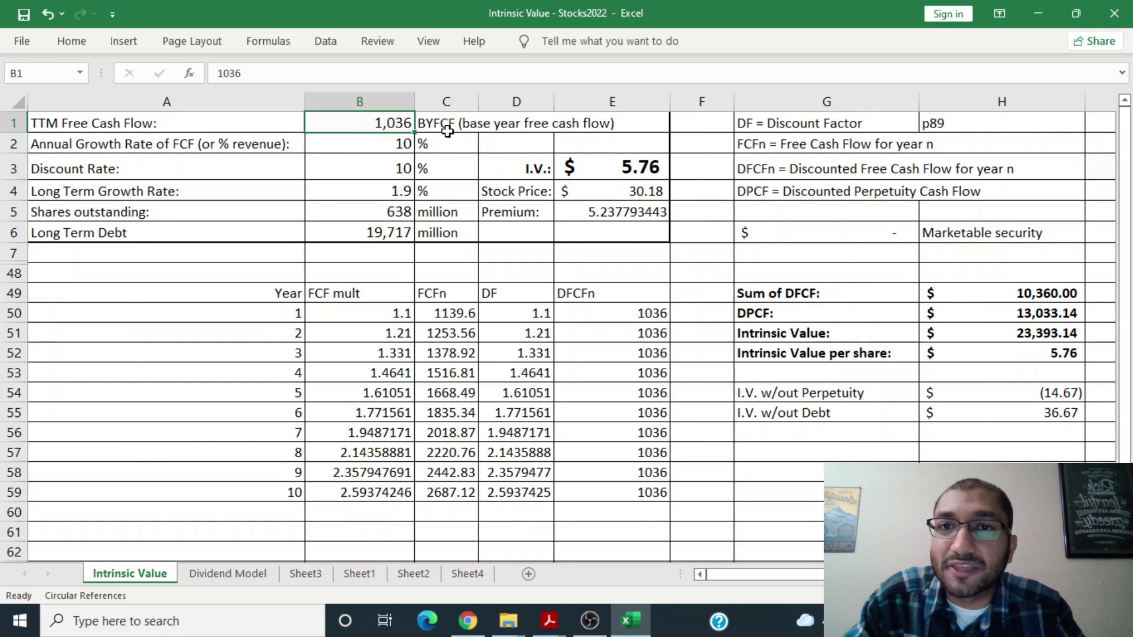
click(360, 146)
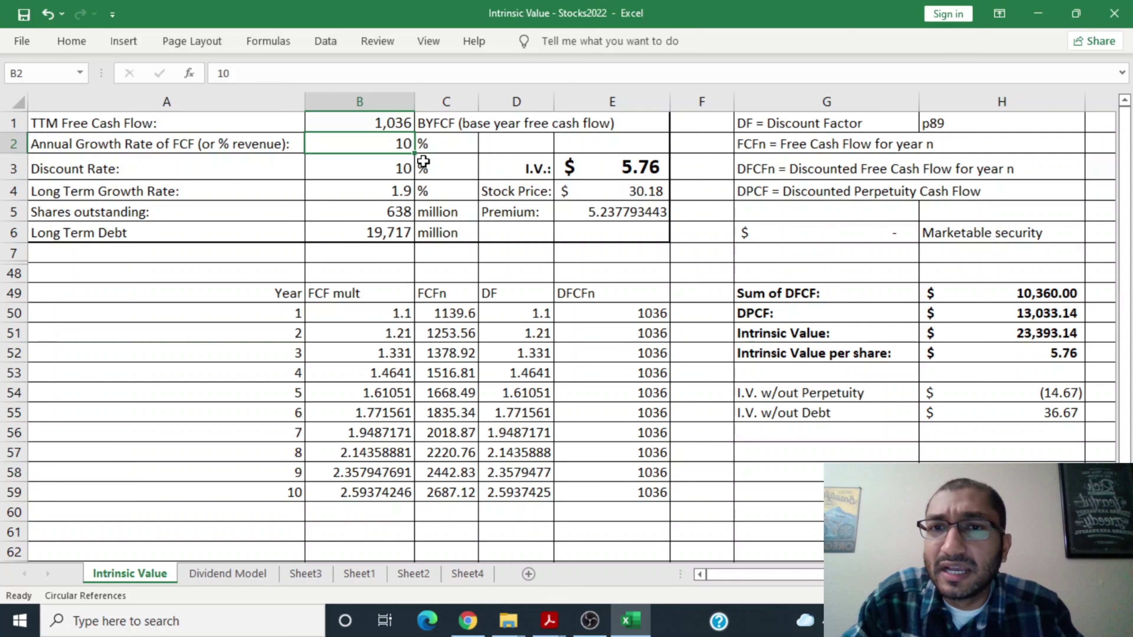
click(383, 168)
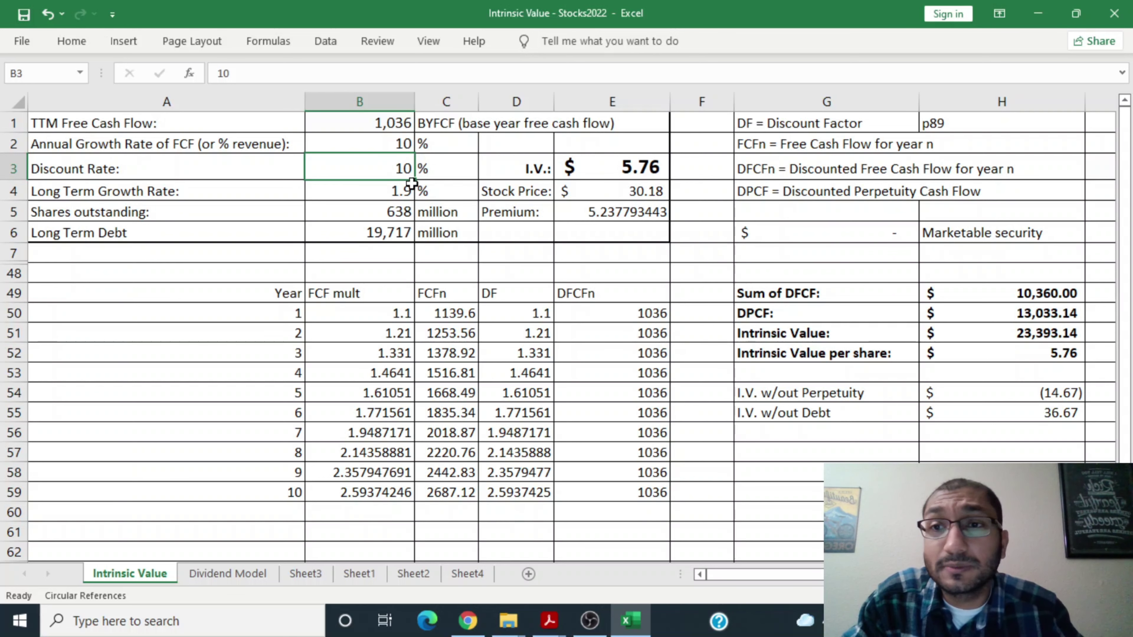
click(367, 193)
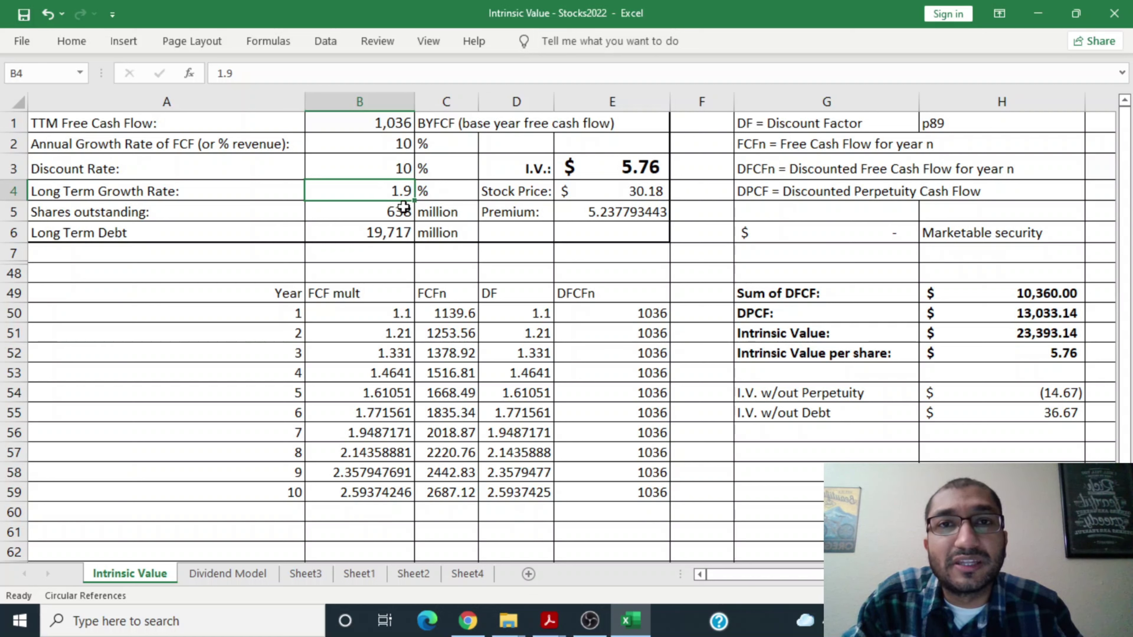
click(366, 209)
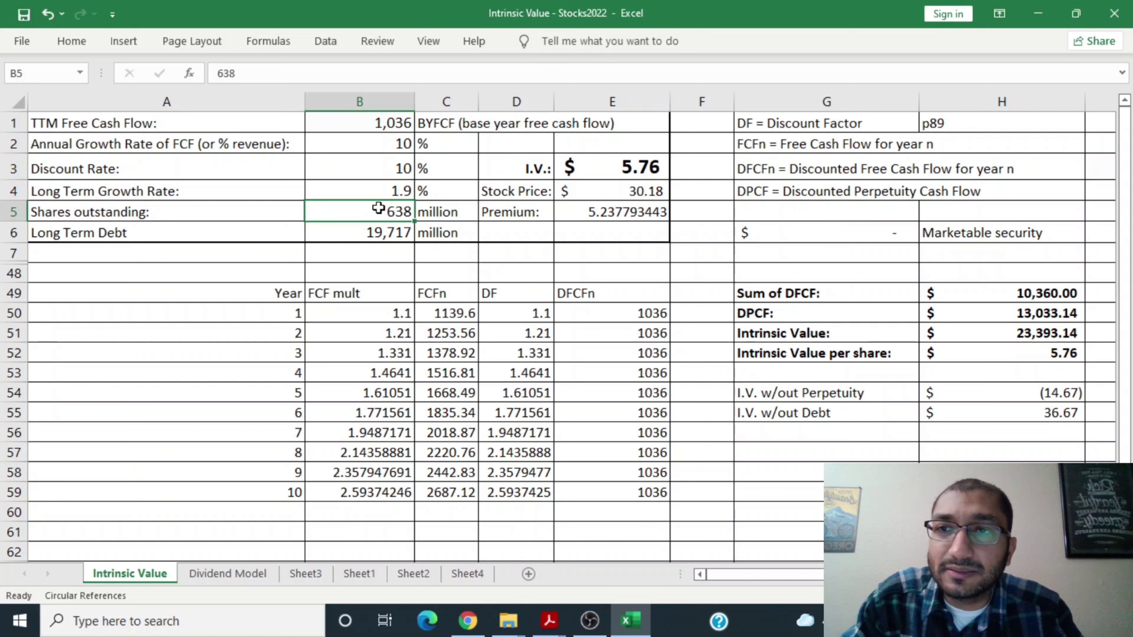
click(335, 226)
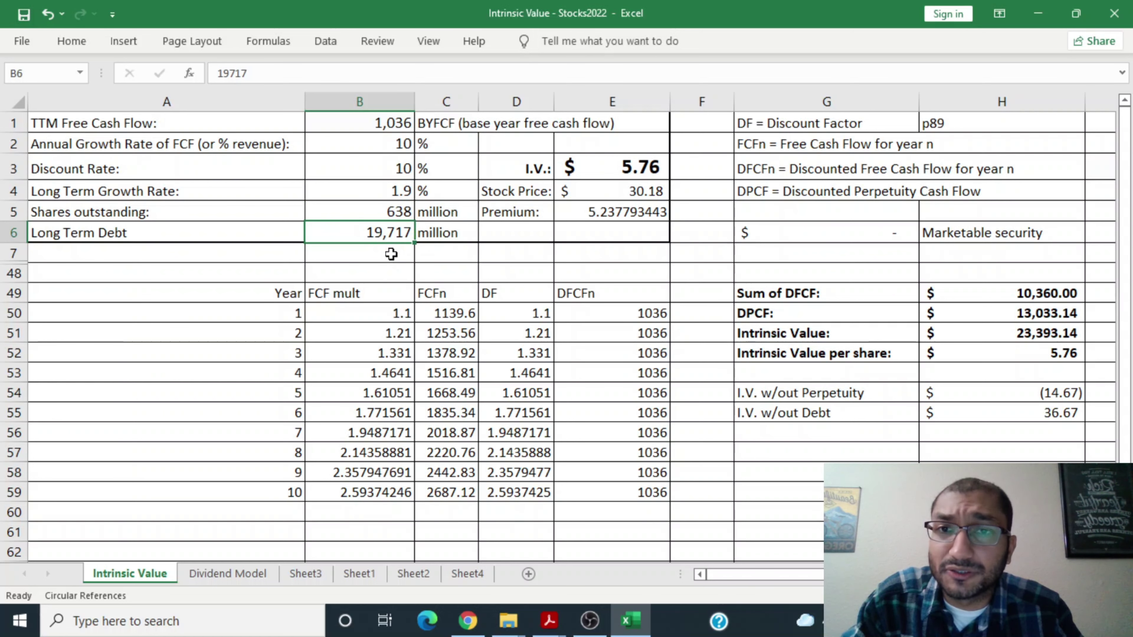
click(598, 165)
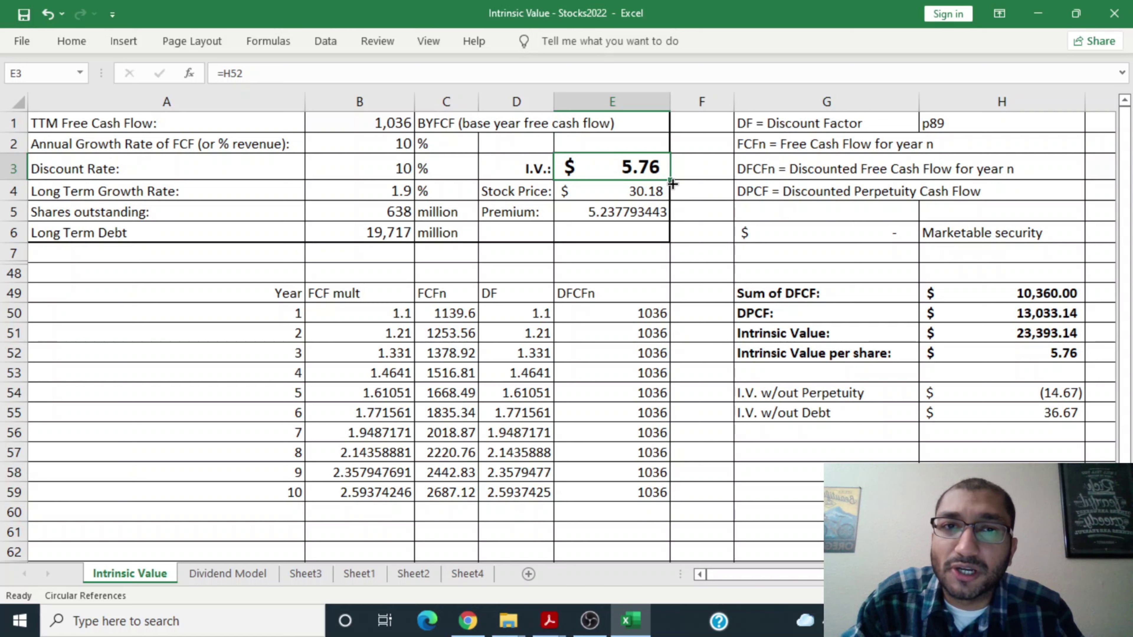
click(613, 192)
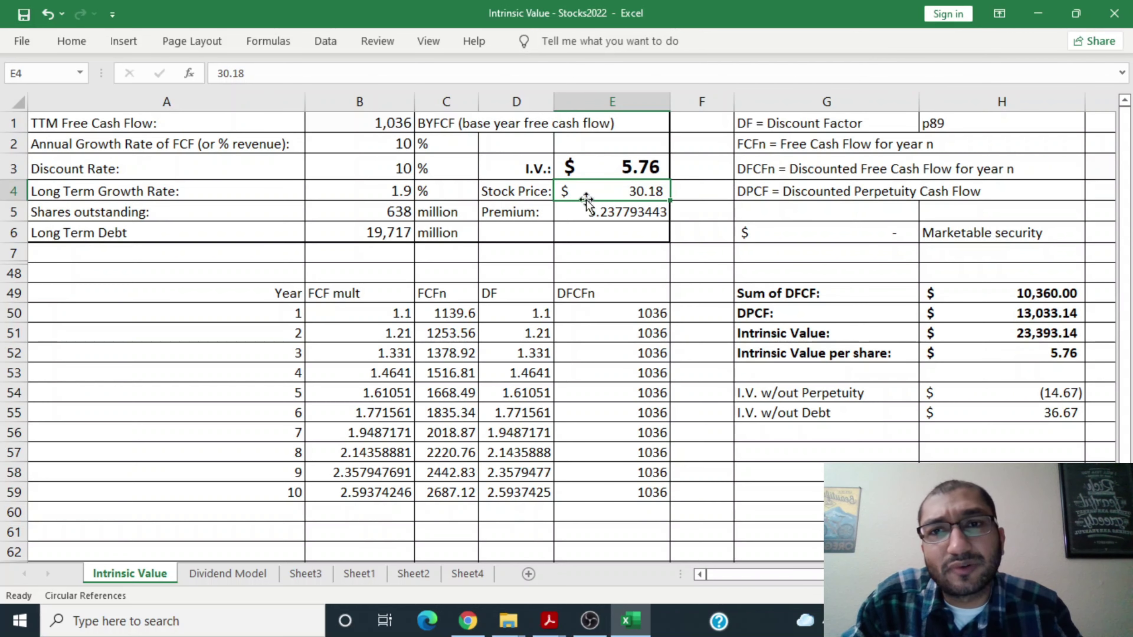
Set the Discount Rate in cell B3 to 8.4 percent.
click(401, 168)
text(8.4)
key(Return)
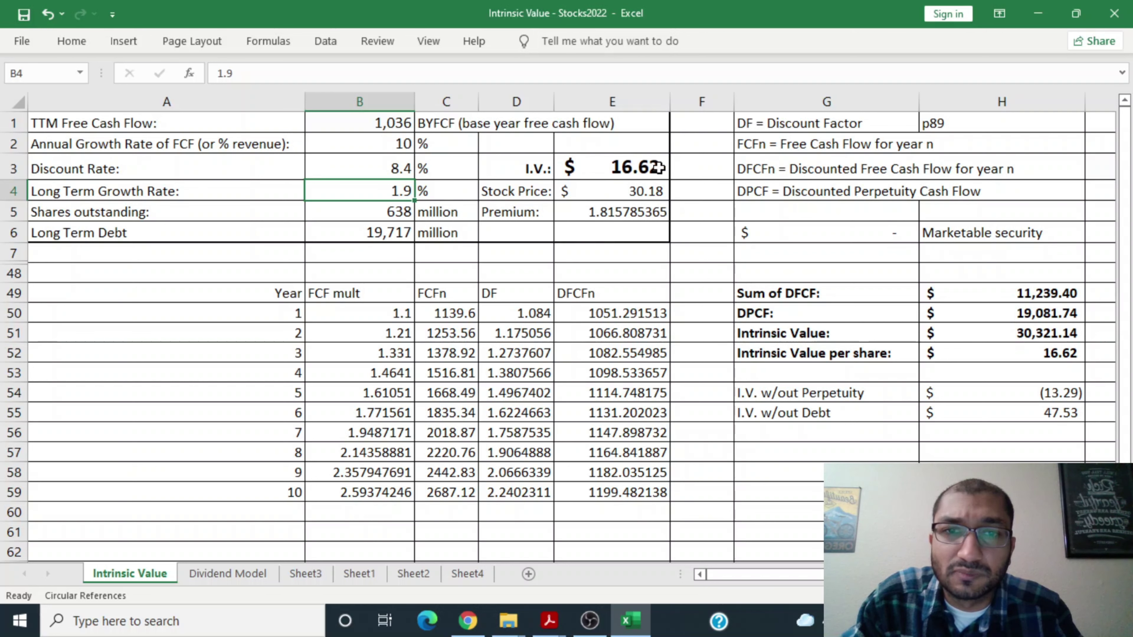
Examine the formulas behind the intrinsic value, from the discounted cash flow sum and perpetuity to the per-share values without perpetuity and without debt.
click(584, 169)
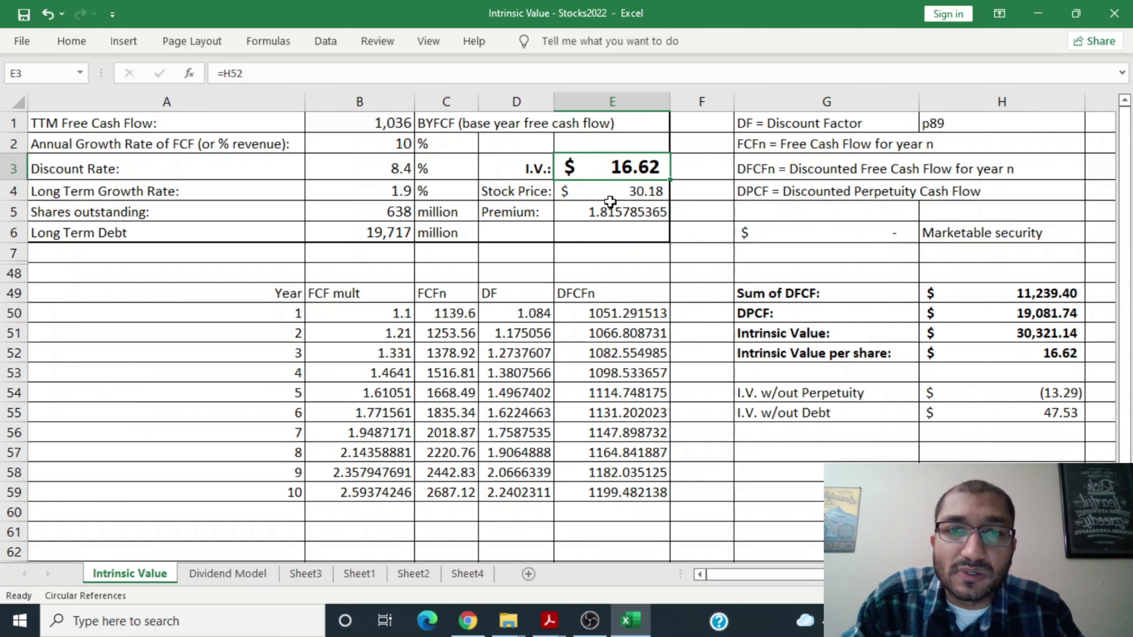
scroll(609, 201, down, 1)
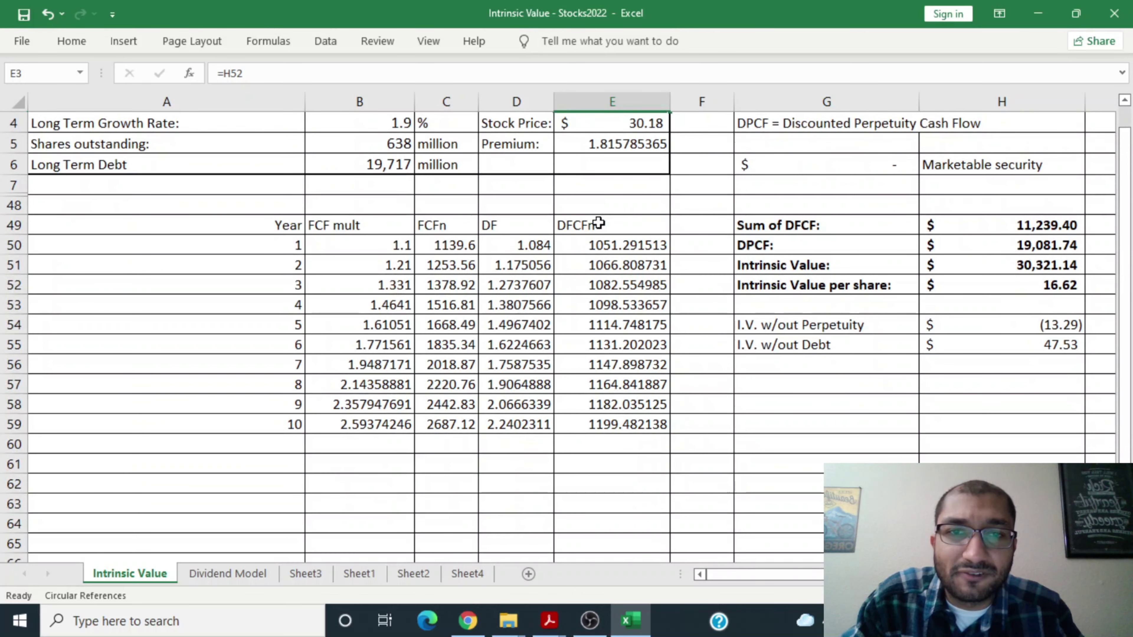
click(985, 225)
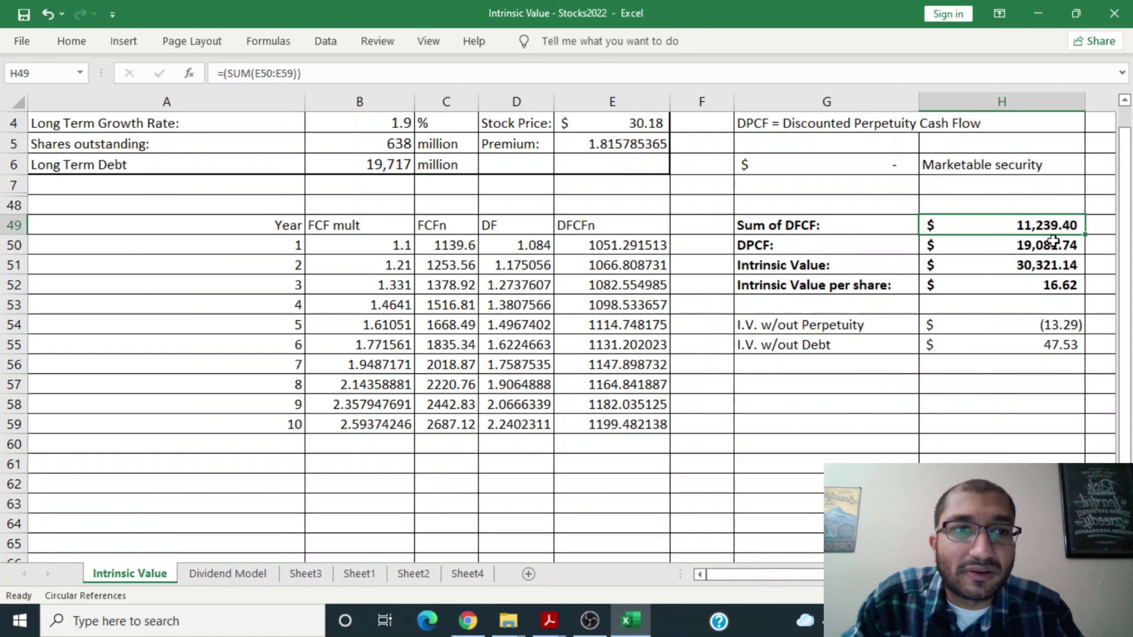
click(1000, 252)
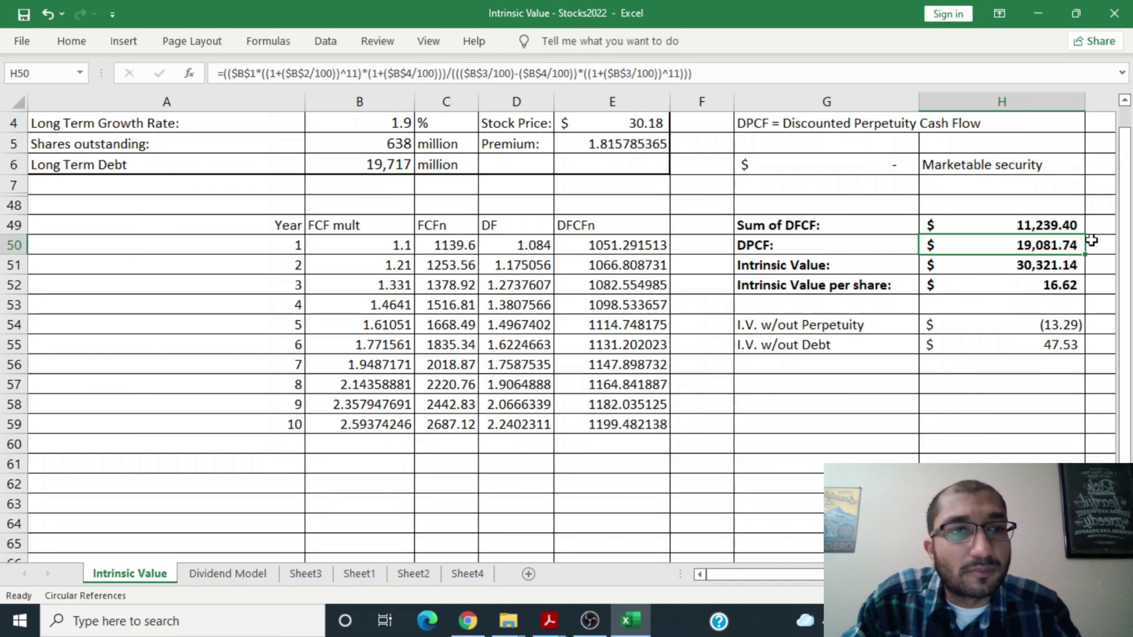
click(1006, 267)
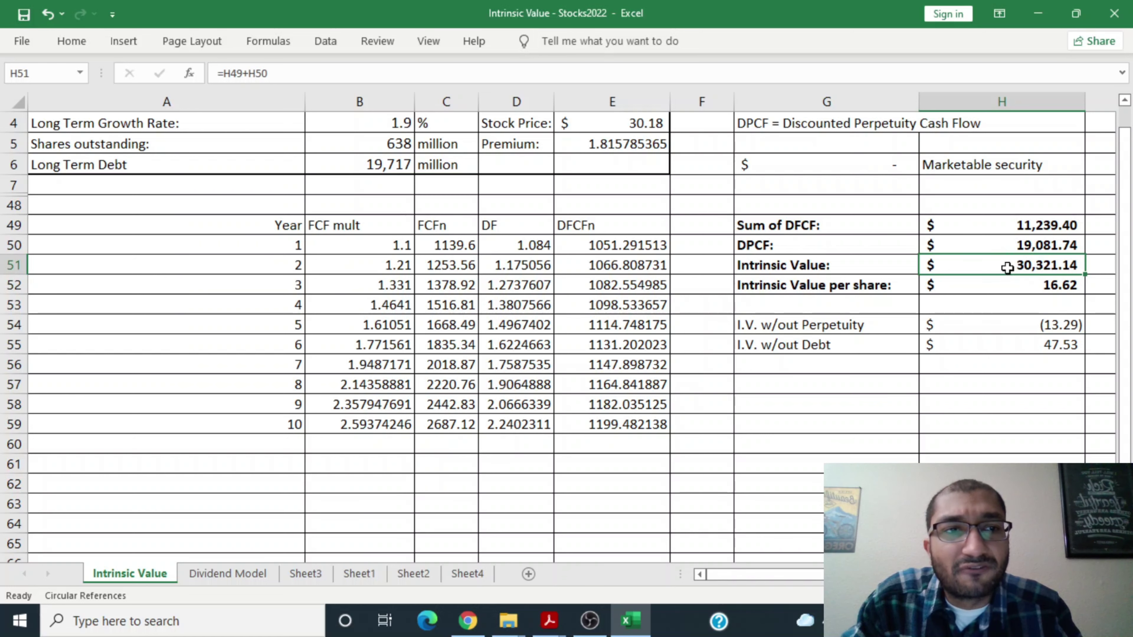
click(998, 285)
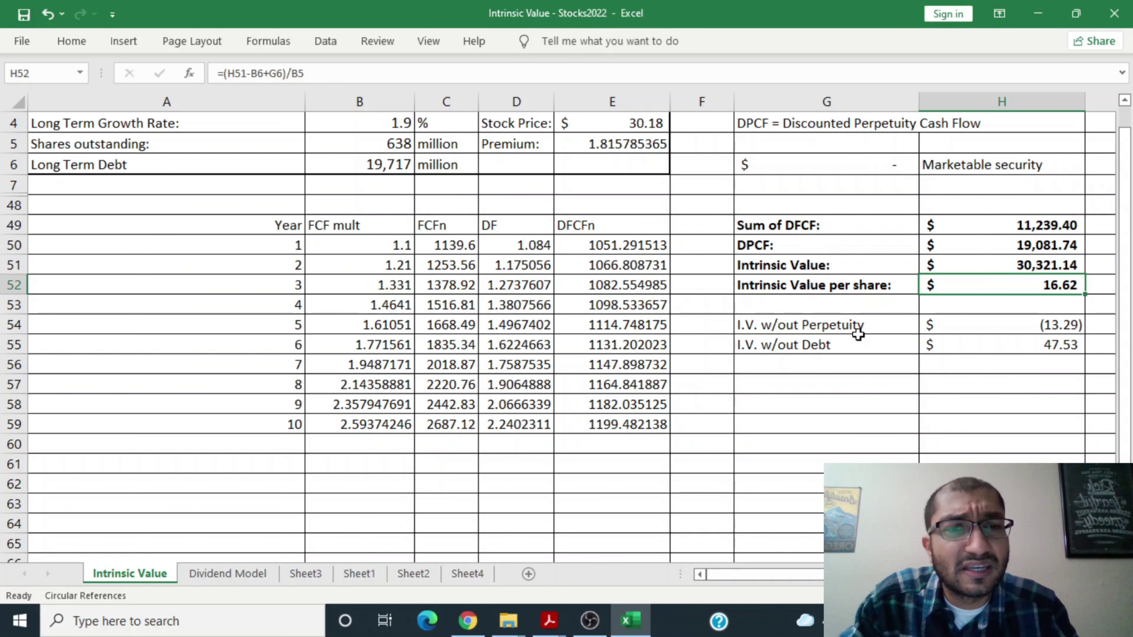
click(983, 320)
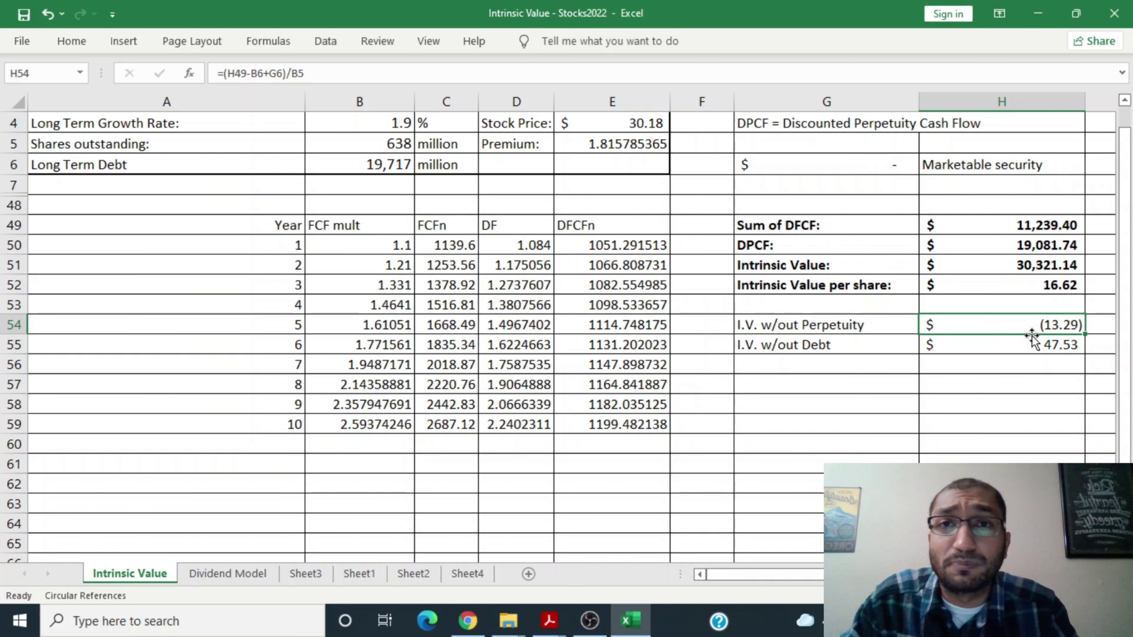
click(1027, 351)
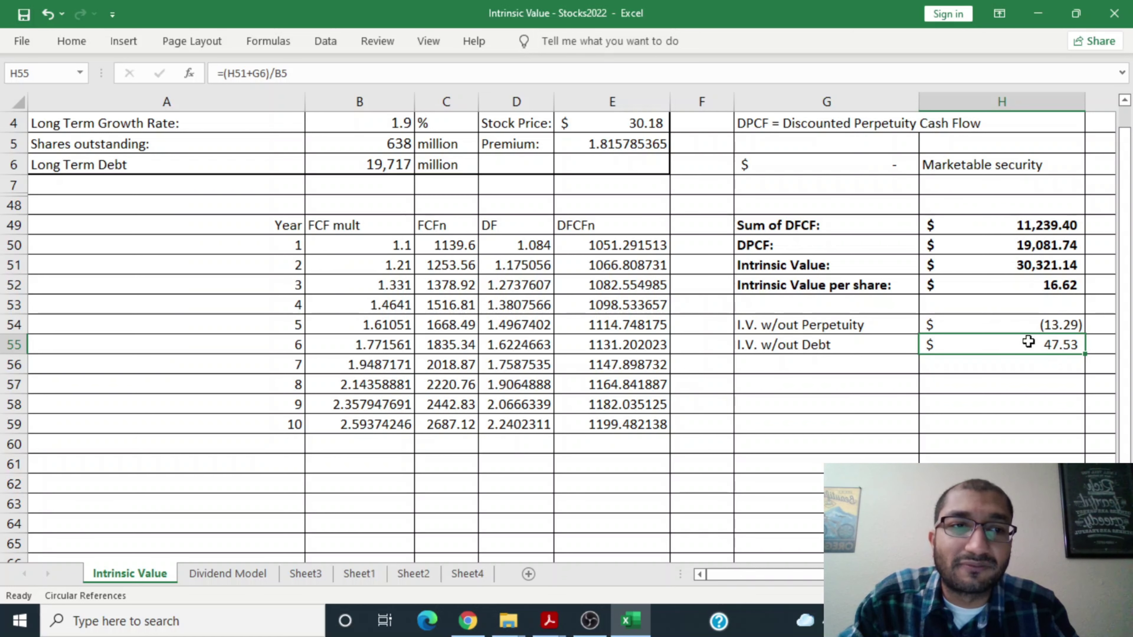
Set the Long Term Debt in cell B6 to 0.
scroll(440, 223, up, 1)
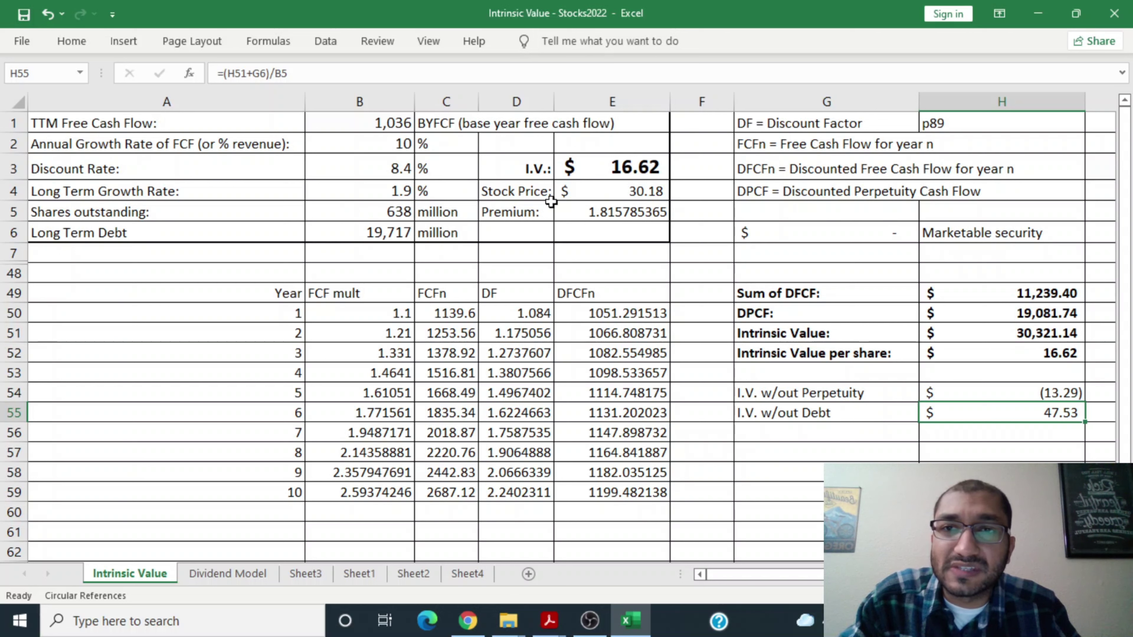
click(389, 229)
text(0)
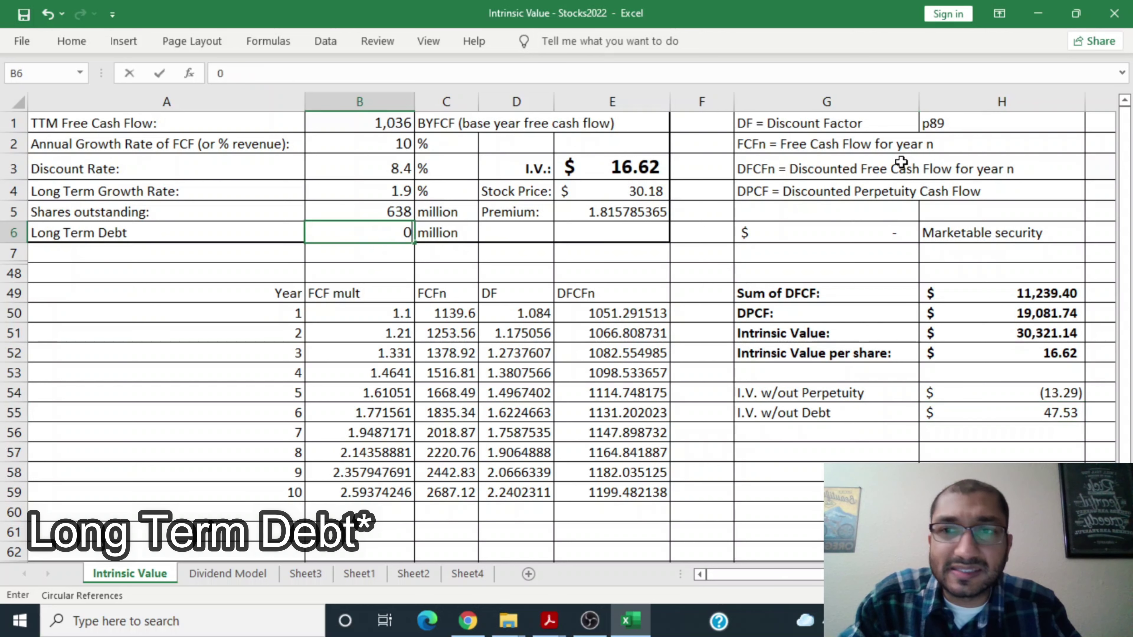
key(Return)
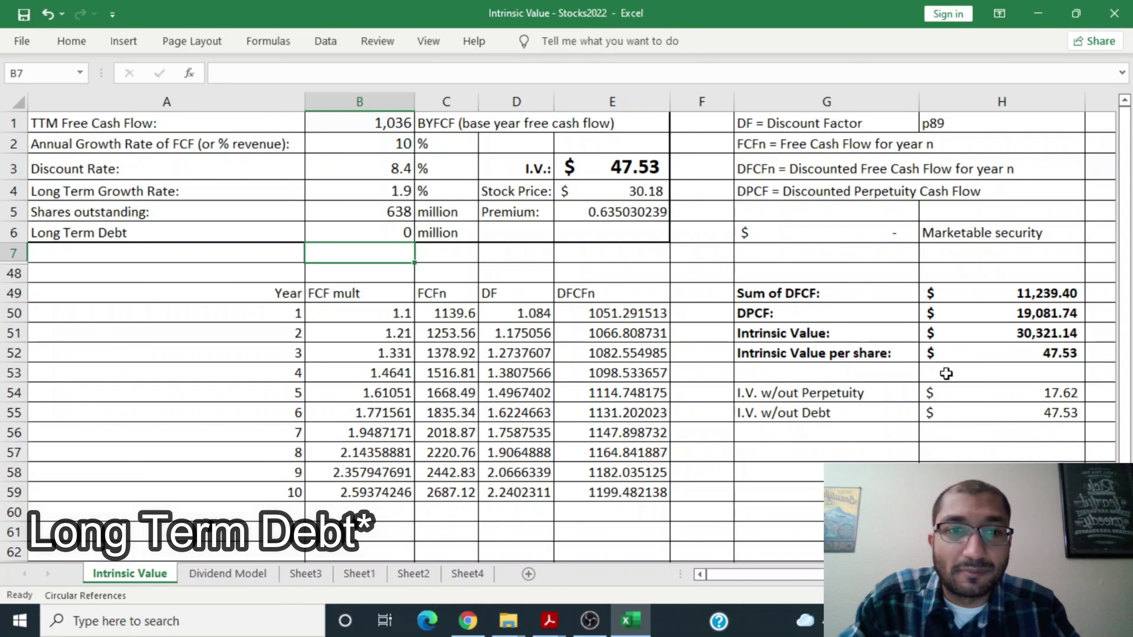
Set the Discount Rate in cell B3 of the Intrinsic Value sheet to 10 percent.
click(351, 166)
text(10)
key(Return)
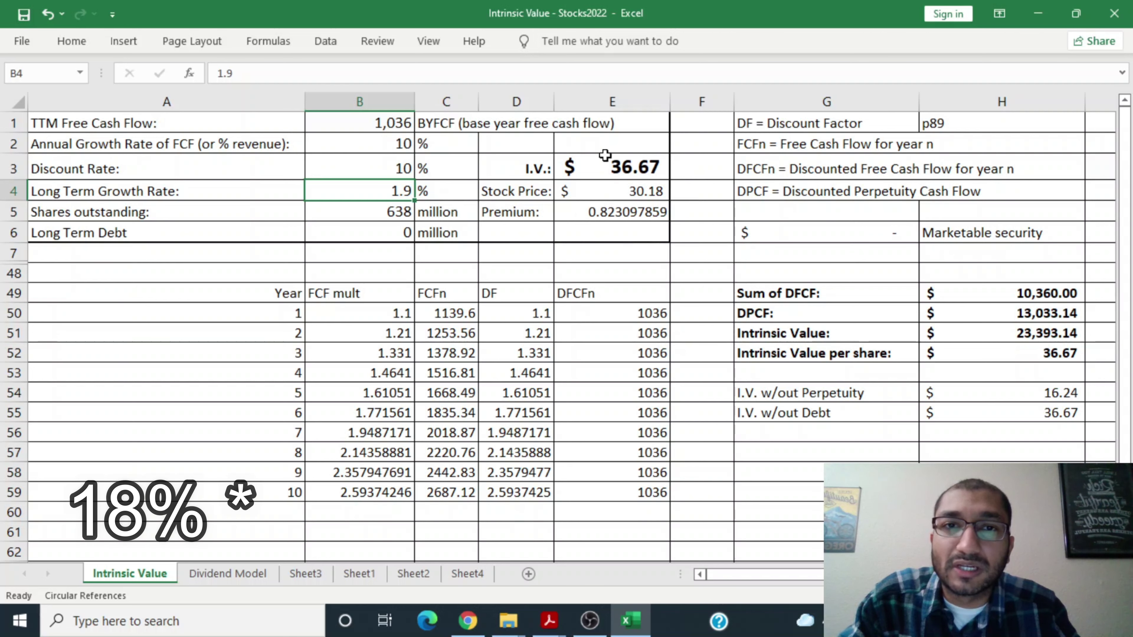
key(Up)
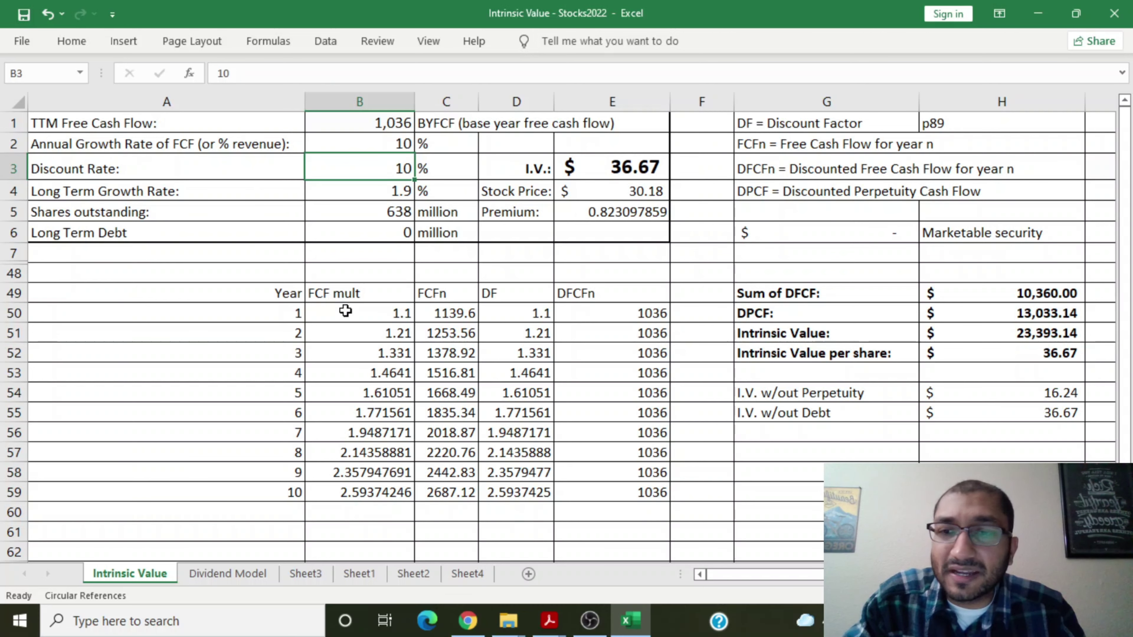
Open the Dividend Model sheet and examine the year-over-year dividend changes, the dividend growth rate and the projected 2022 dividend formula.
click(221, 573)
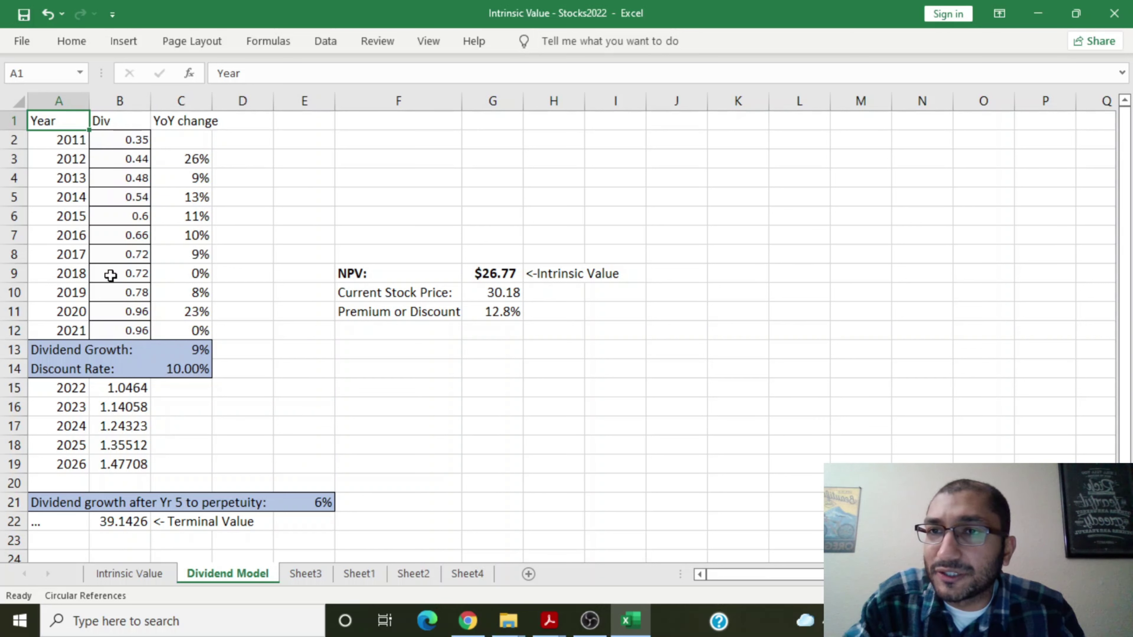
click(185, 121)
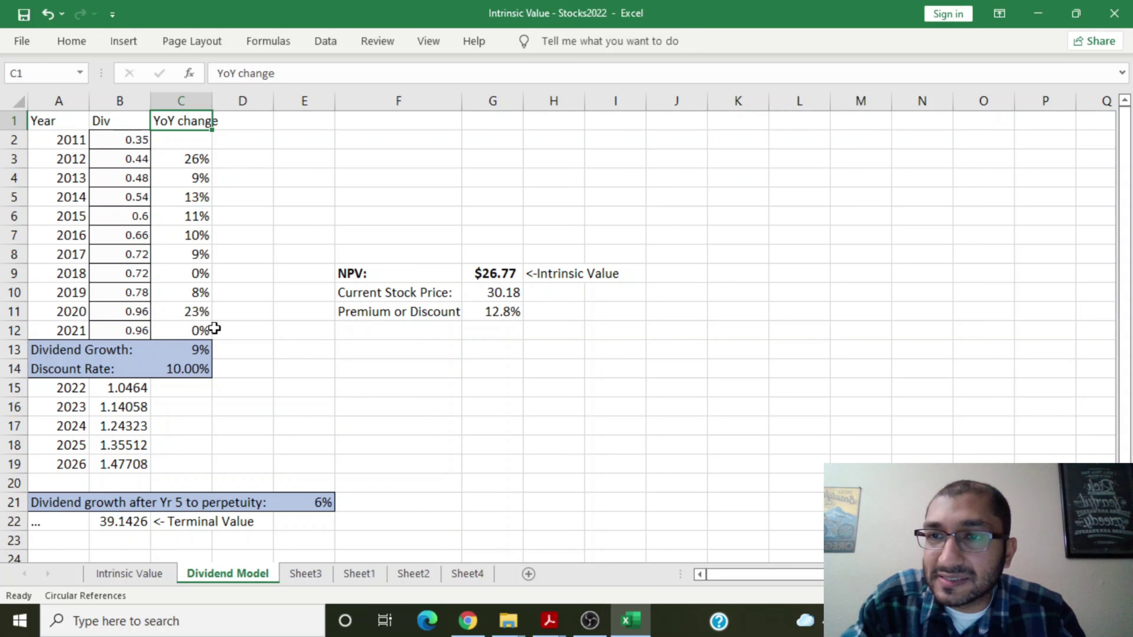
click(200, 350)
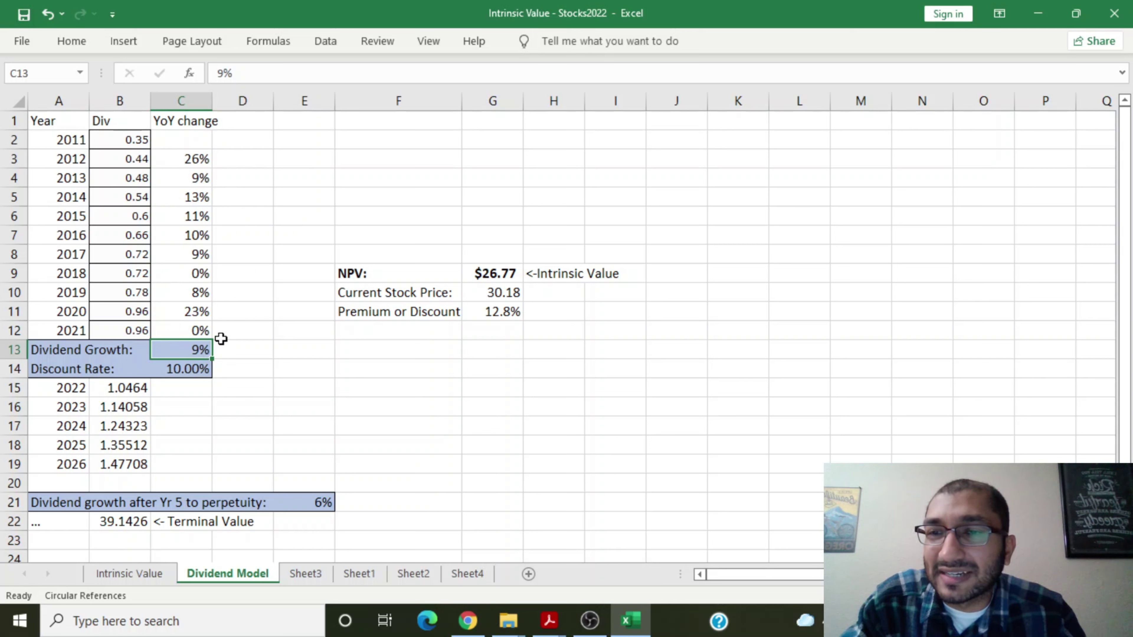
click(114, 388)
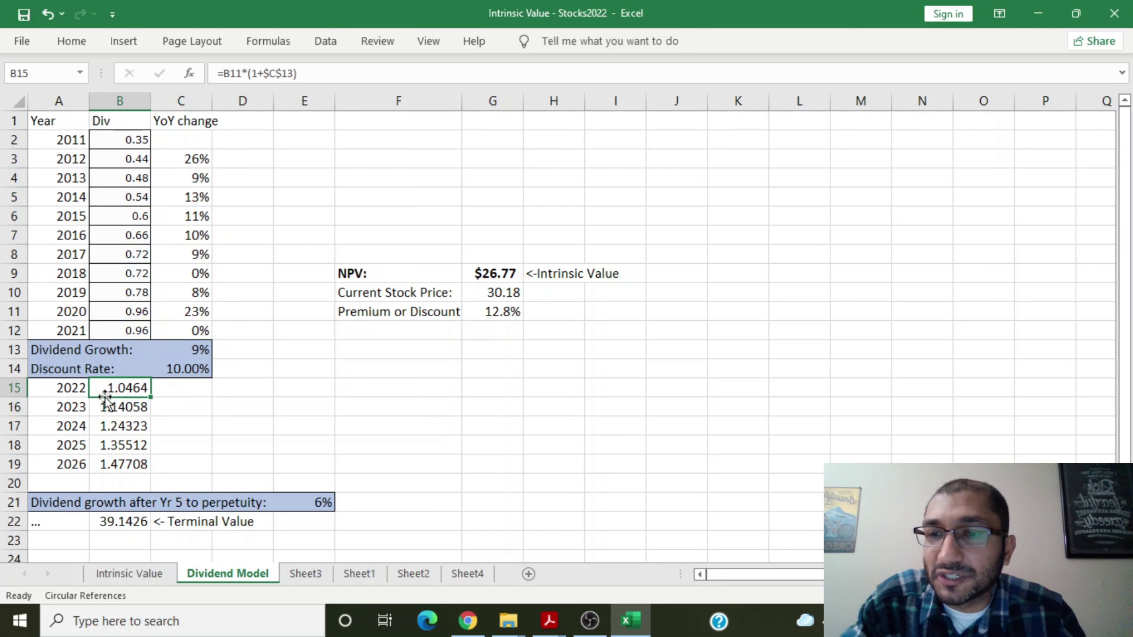
key(Up)
key(Up)
key(Right)
Examine the Dividend Model's perpetuity growth rate, terminal value and NPV formulas, plus the current stock price and premium or discount.
click(290, 505)
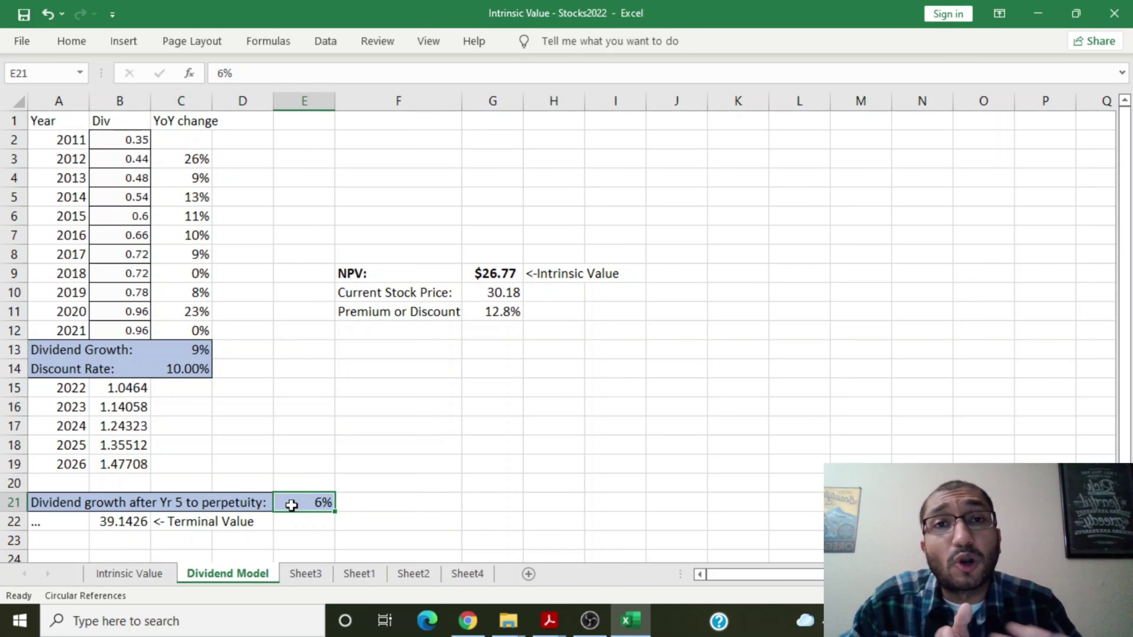
key(F4)
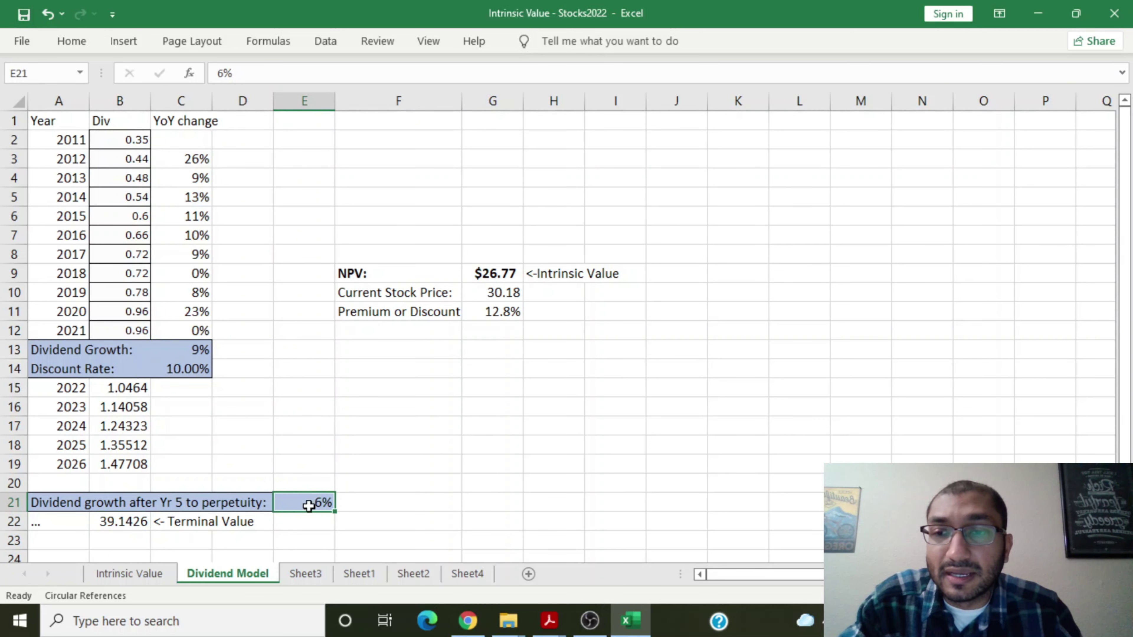
click(128, 523)
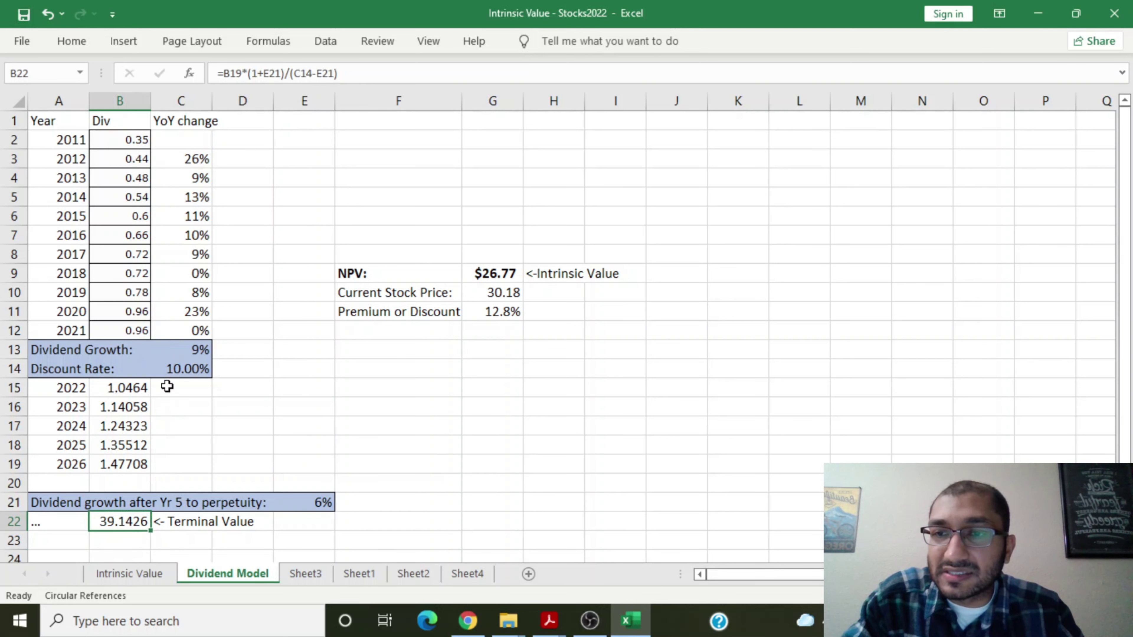
click(481, 276)
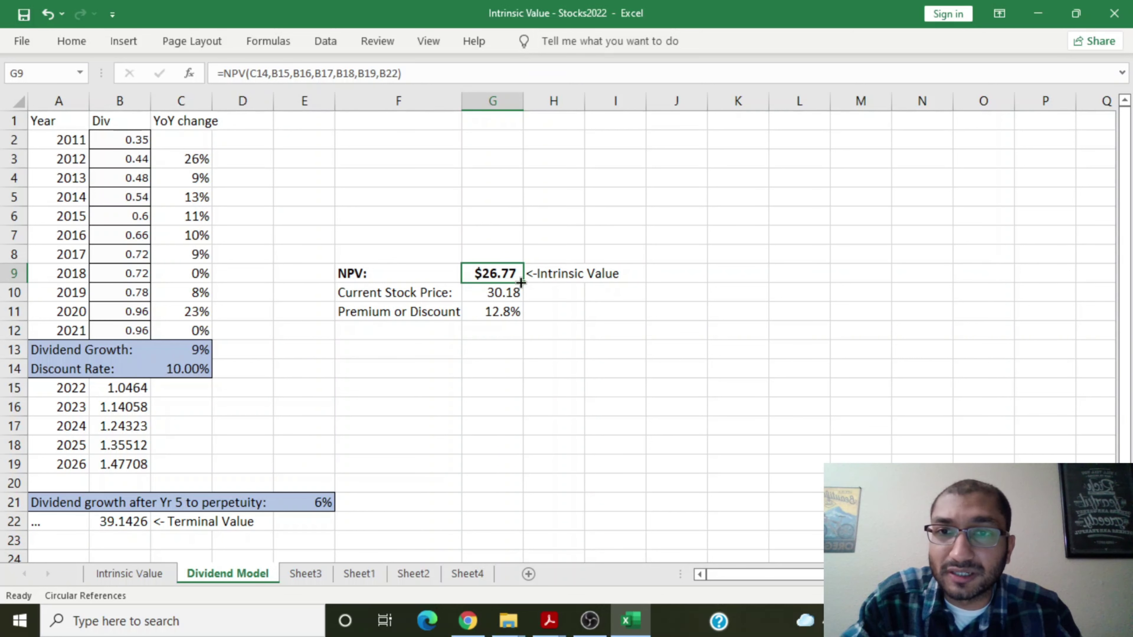
click(514, 296)
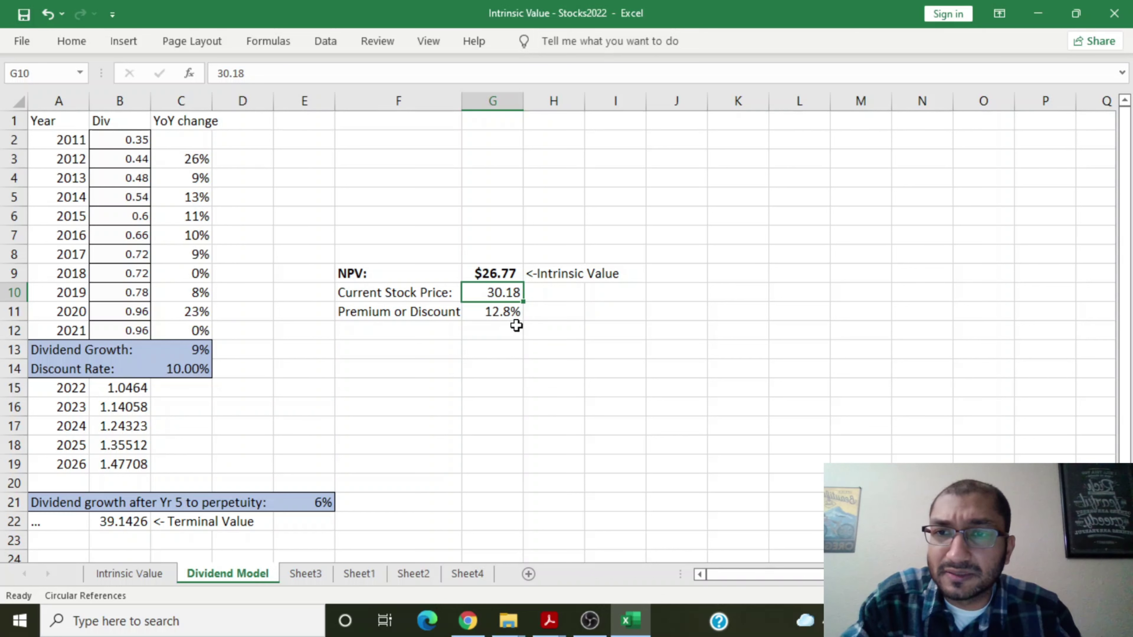
click(514, 316)
Set the Dividend Model's Discount Rate in cell C14 to 8.4 percent.
click(163, 366)
text(8.4)
key(Return)
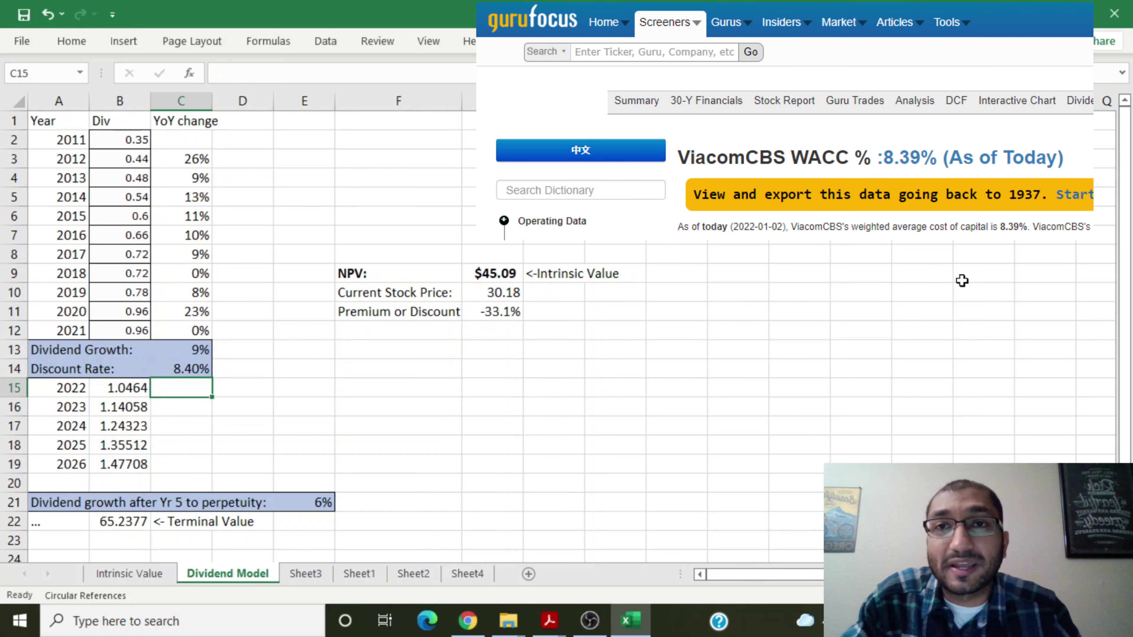